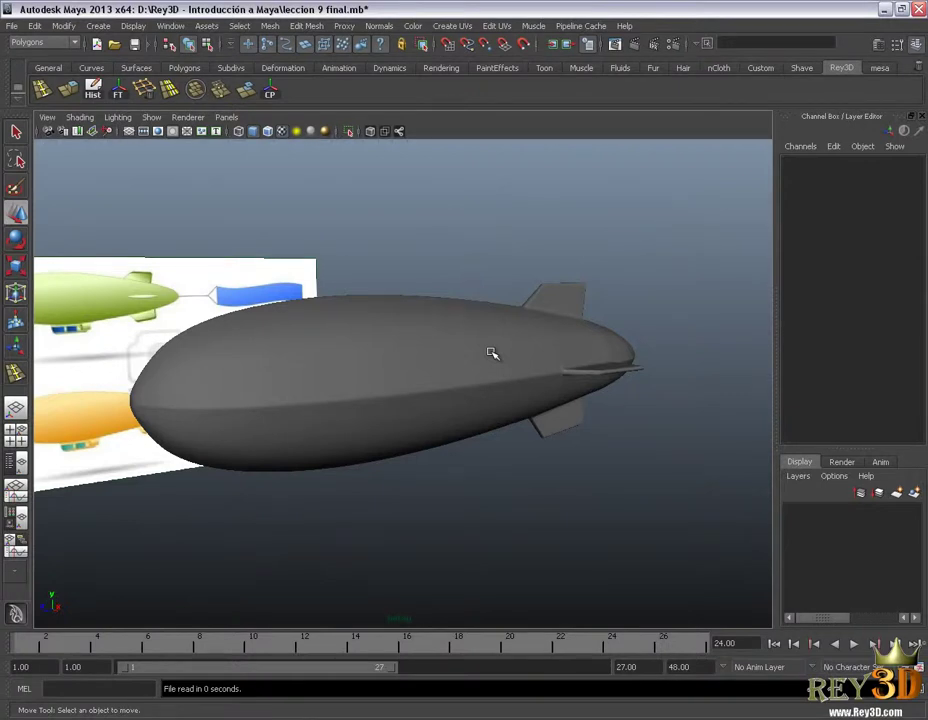
# Tumble the perspective camera around the smoothed blimp
pyautogui.moveTo(447, 359)
pyautogui.keyDown('alt'); pyautogui.mouseDown()
pyautogui.moveTo(524, 379)
pyautogui.moveTo(455, 401)
pyautogui.moveTo(435, 387)
pyautogui.moveTo(539, 418)
pyautogui.moveTo(493, 385)
pyautogui.moveTo(476, 389)
pyautogui.moveTo(526, 410)
pyautogui.moveTo(582, 398)
pyautogui.moveTo(521, 372)
pyautogui.moveTo(530, 381)
pyautogui.mouseUp(); pyautogui.keyUp('alt')
# Go from the four-panel layout to a single maximized front view
pyautogui.press('space')
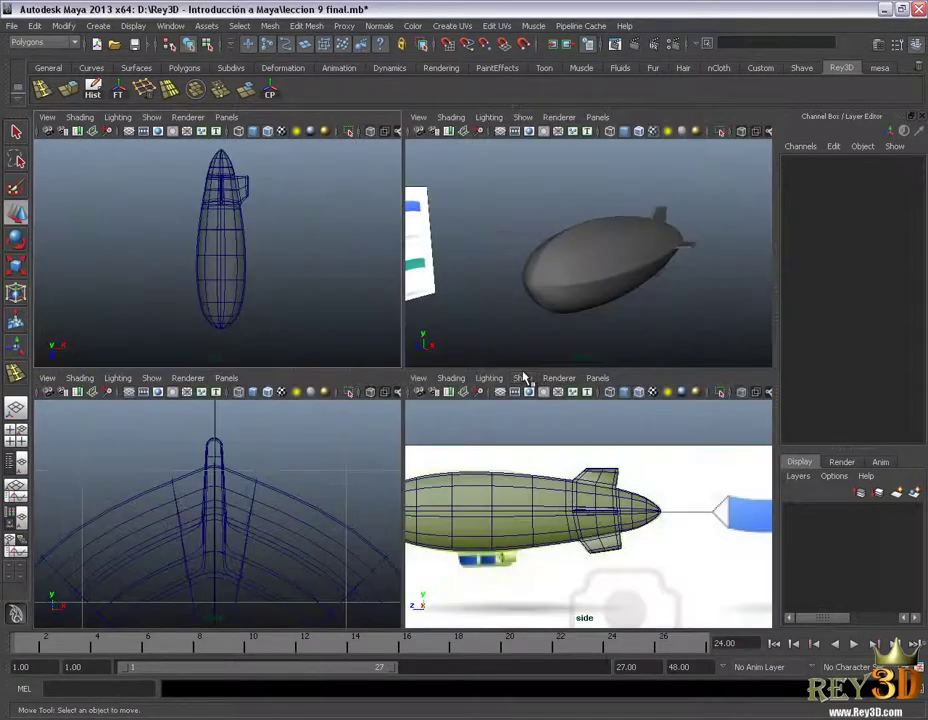
pyautogui.scroll(-3, 270, 488)
pyautogui.press('space')
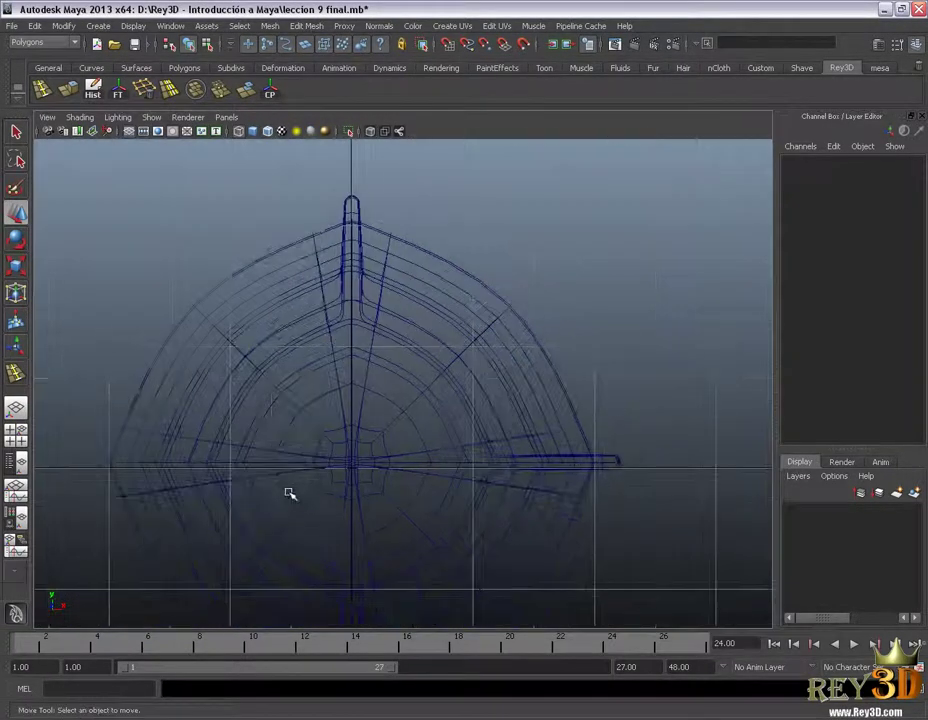
pyautogui.scroll(-3, 288, 480)
pyautogui.rightClick(321, 435)
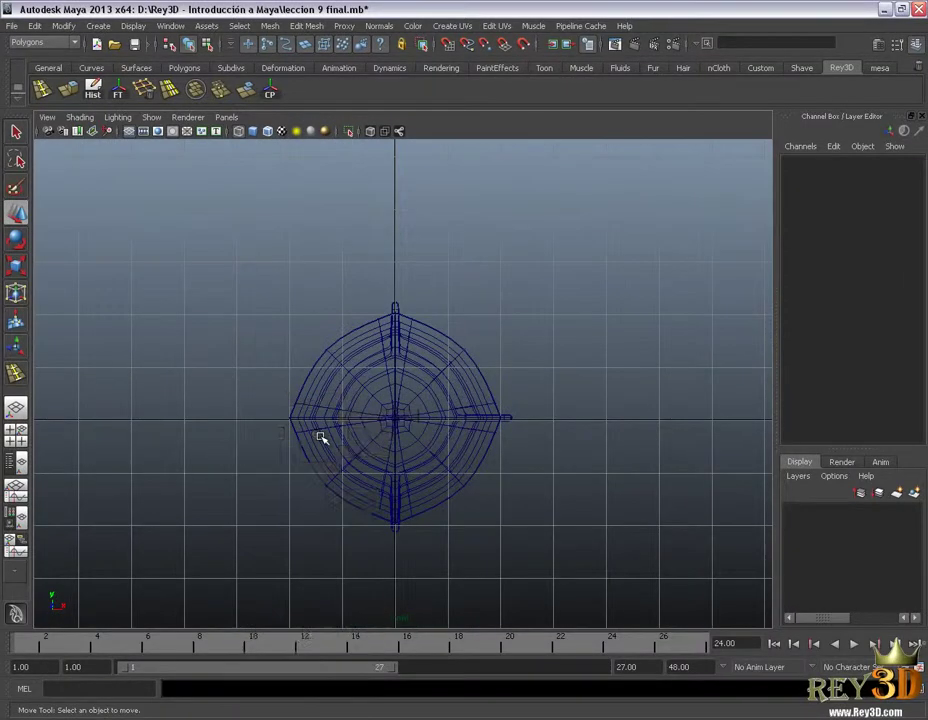
# Show the blimp's low-res faceted cage with display mode 1, zoomed in and deselected
pyautogui.click(389, 340)
pyautogui.press('1')
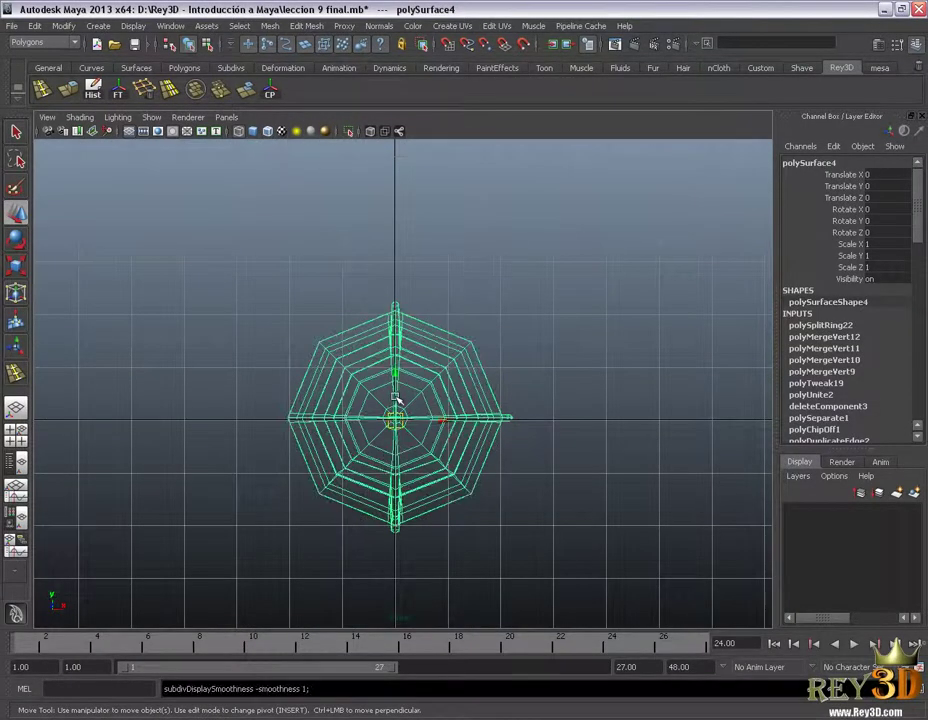
pyautogui.moveTo(472, 431)
pyautogui.keyDown('alt'); pyautogui.mouseDown(button='right')
pyautogui.moveTo(493, 435)
pyautogui.moveTo(485, 355)
pyautogui.mouseUp(button='right'); pyautogui.keyUp('alt')
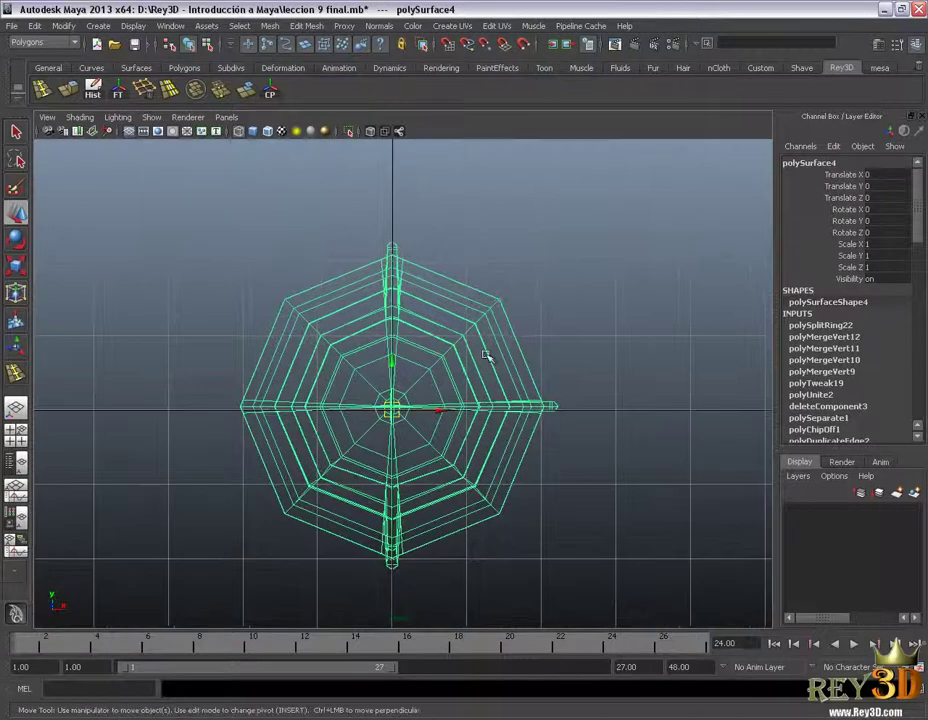
pyautogui.rightClick(478, 330)
pyautogui.click(430, 360)
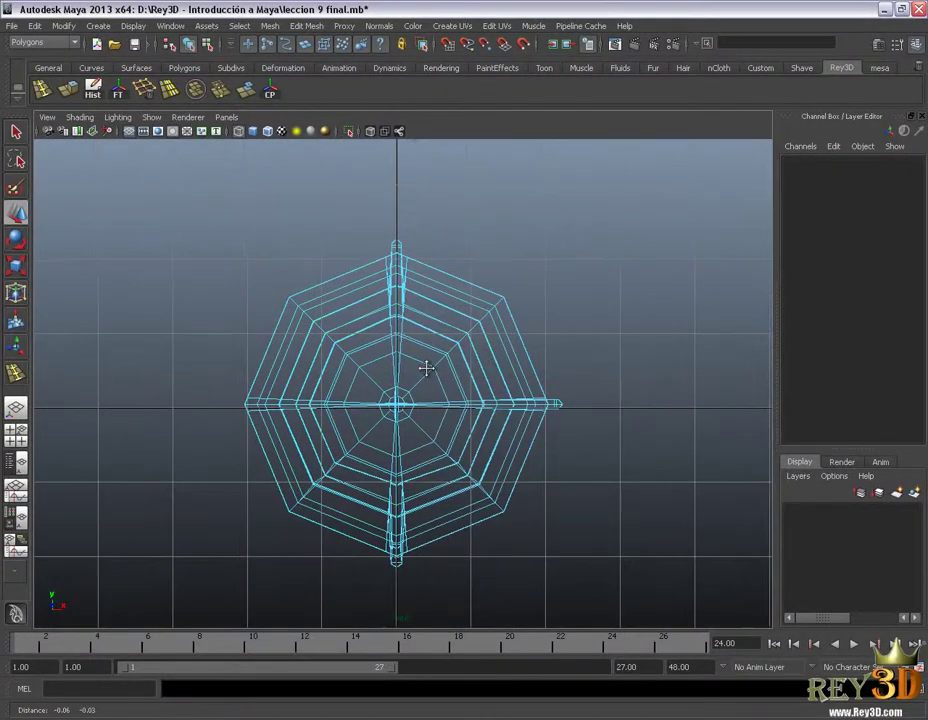
pyautogui.keyDown('alt'); pyautogui.moveTo(420, 374); pyautogui.dragTo(430, 360, button='middle'); pyautogui.keyUp('alt')
pyautogui.press('q')
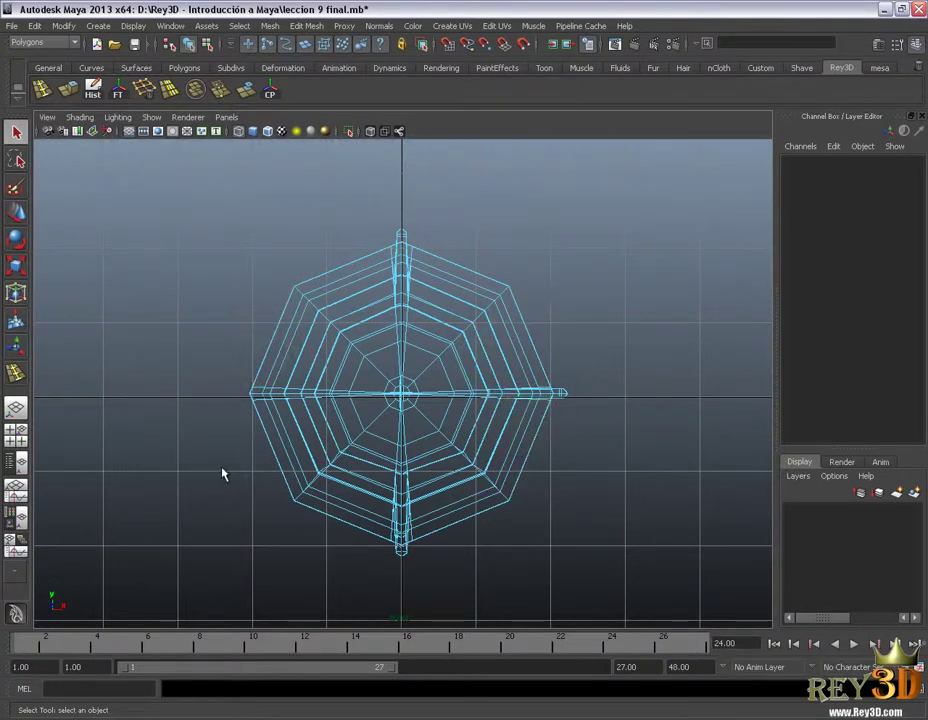
# Marquee-select all faces left of the centre line and delete them
pyautogui.scroll(2, 206, 414)
pyautogui.moveTo(181, 404); pyautogui.dragTo(398, 613)
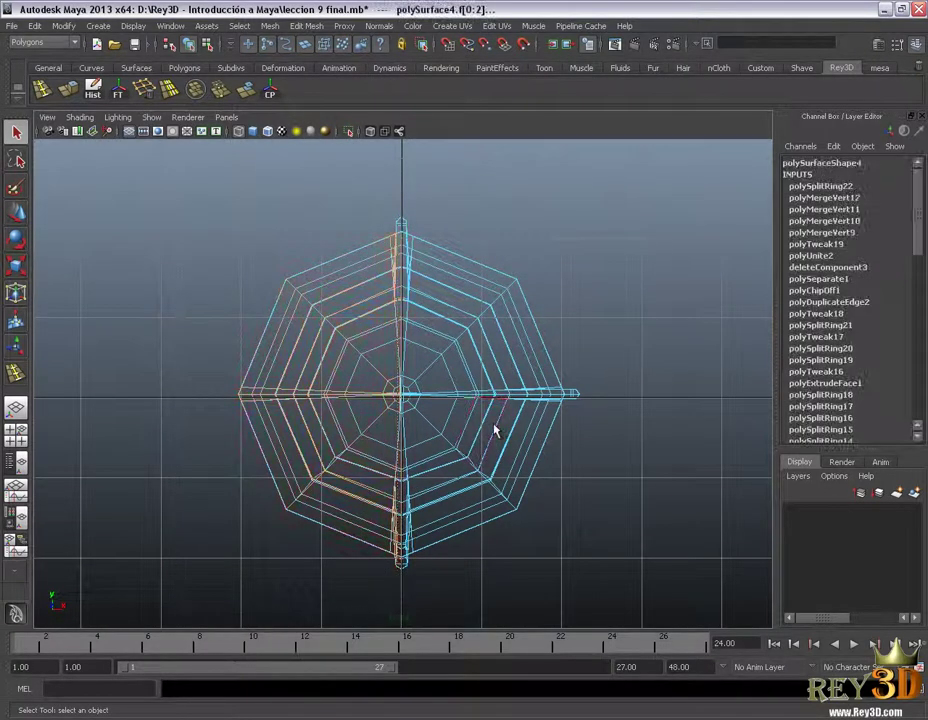
pyautogui.press('Delete')
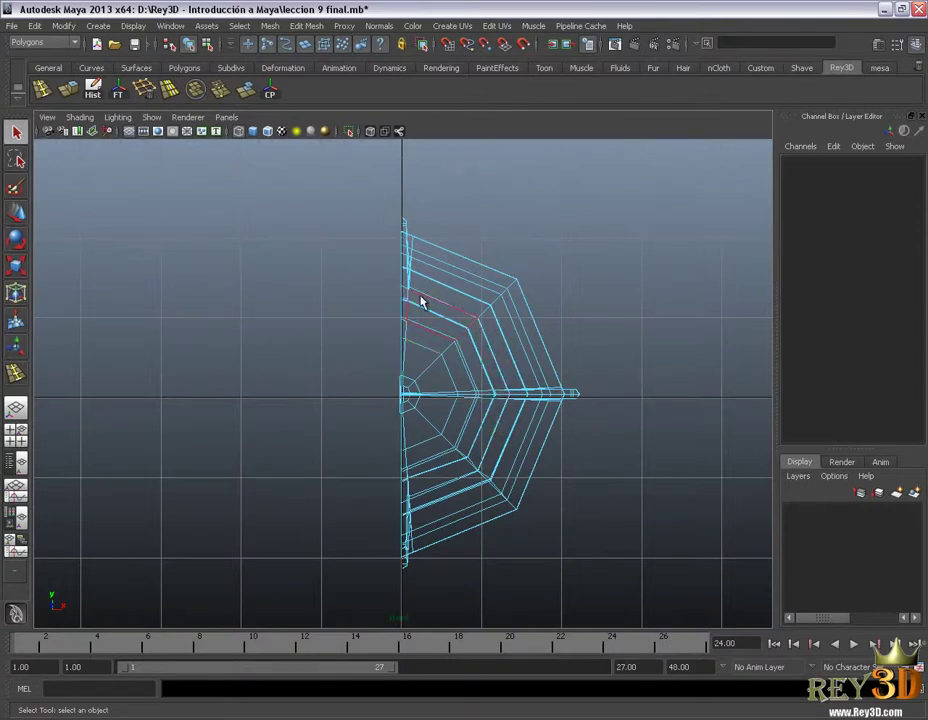
pyautogui.scroll(-3, 450, 385)
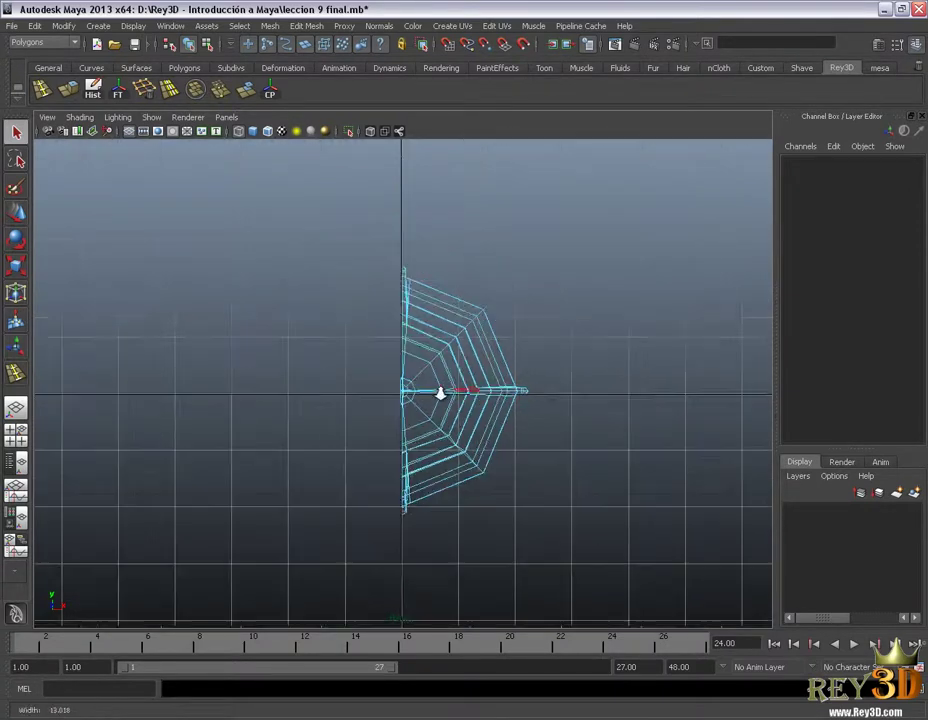
pyautogui.scroll(-3, 437, 385)
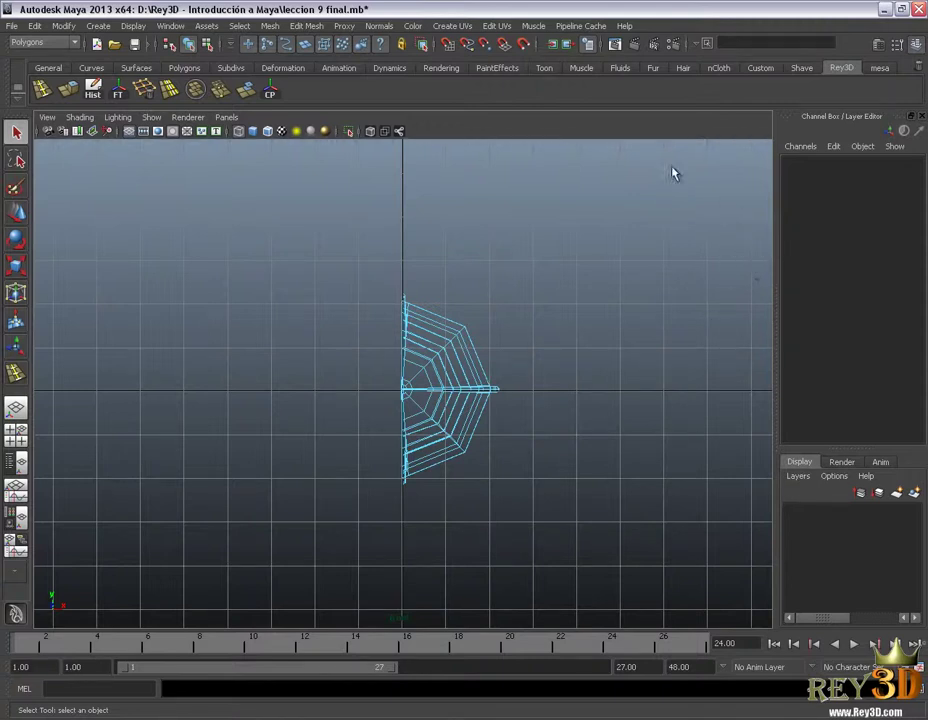
# Zoom in on the centre seam and delete the leftover stray faces there
pyautogui.moveTo(383, 362)
pyautogui.keyDown('alt'); pyautogui.mouseDown(button='right')
pyautogui.moveTo(451, 288)
pyautogui.moveTo(523, 410)
pyautogui.moveTo(503, 317)
pyautogui.moveTo(416, 356)
pyautogui.moveTo(520, 393)
pyautogui.moveTo(587, 458)
pyautogui.mouseUp(button='right'); pyautogui.keyUp('alt')
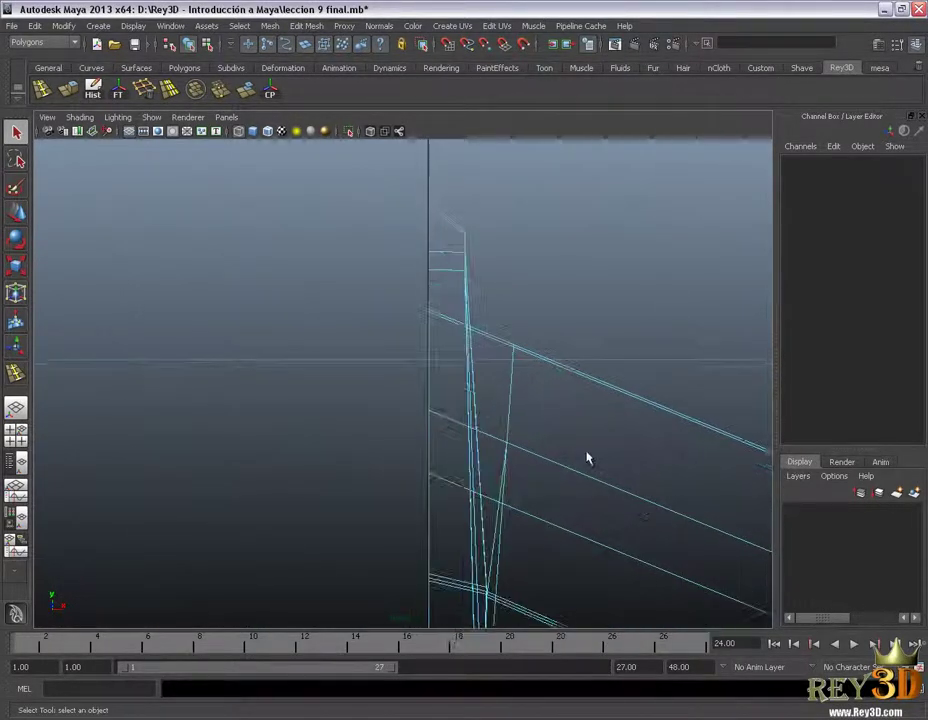
pyautogui.keyDown('alt'); pyautogui.moveTo(576, 419); pyautogui.dragTo(551, 410, button='middle'); pyautogui.keyUp('alt')
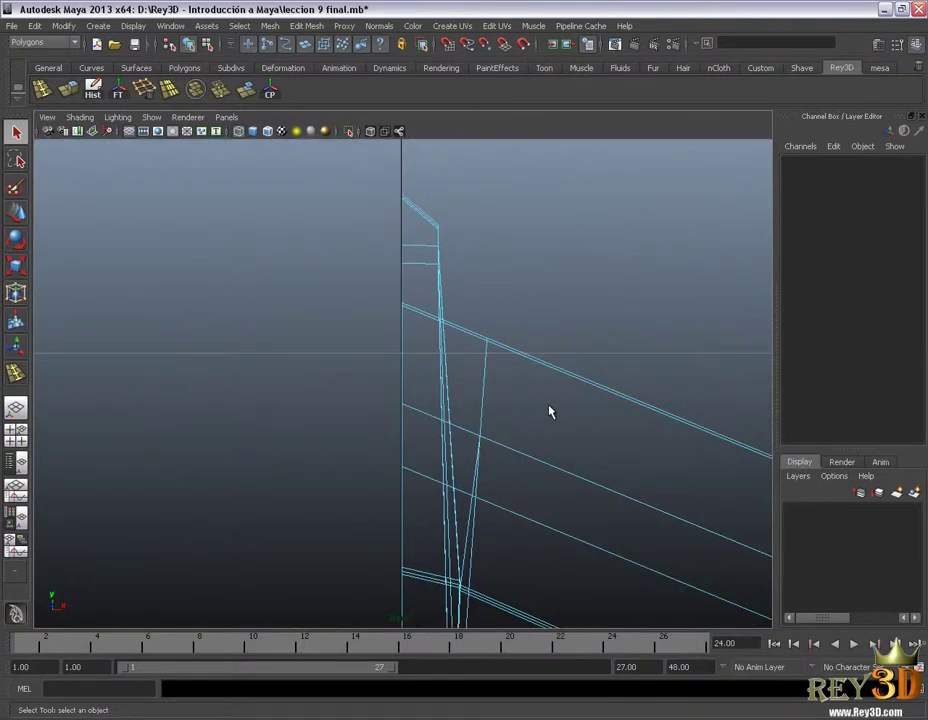
pyautogui.keyDown('alt'); pyautogui.moveTo(501, 400); pyautogui.dragTo(457, 345, button='middle'); pyautogui.keyUp('alt')
pyautogui.moveTo(457, 345)
pyautogui.keyDown('alt'); pyautogui.mouseDown(button='right')
pyautogui.moveTo(452, 238)
pyautogui.moveTo(460, 304)
pyautogui.moveTo(425, 311)
pyautogui.moveTo(481, 327)
pyautogui.moveTo(383, 304)
pyautogui.mouseUp(button='right'); pyautogui.keyUp('alt')
pyautogui.moveTo(346, 258); pyautogui.dragTo(439, 590)
pyautogui.press('Delete')
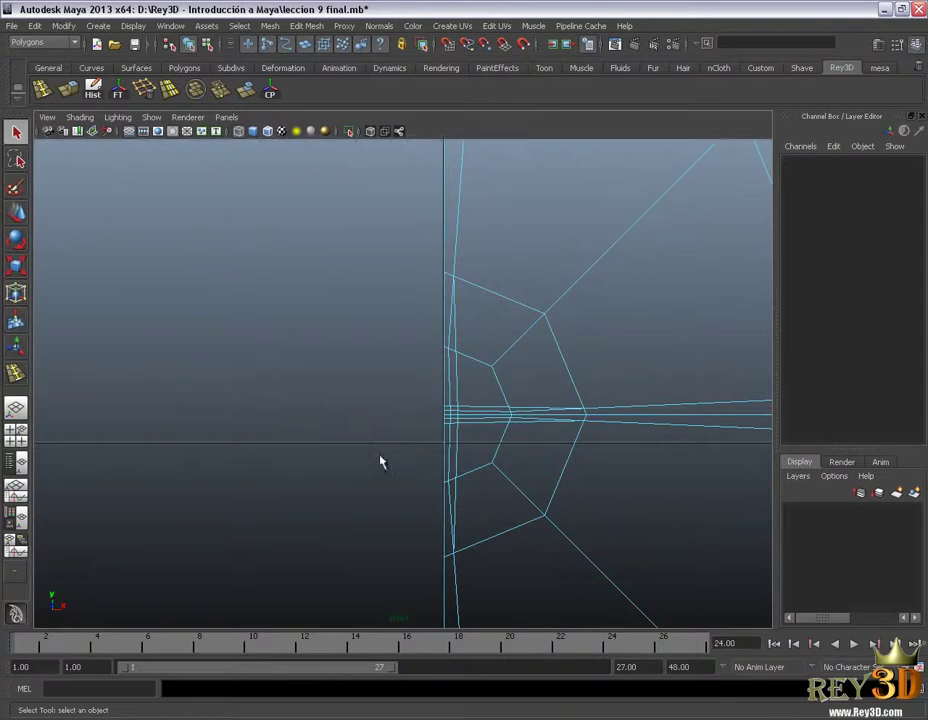
# Zoom out to the whole half mesh and return to the perspective view
pyautogui.moveTo(380, 462)
pyautogui.keyDown('alt'); pyautogui.mouseDown(button='right')
pyautogui.moveTo(472, 344)
pyautogui.moveTo(482, 304)
pyautogui.moveTo(482, 358)
pyautogui.moveTo(504, 415)
pyautogui.moveTo(485, 499)
pyautogui.mouseUp(button='right'); pyautogui.keyUp('alt')
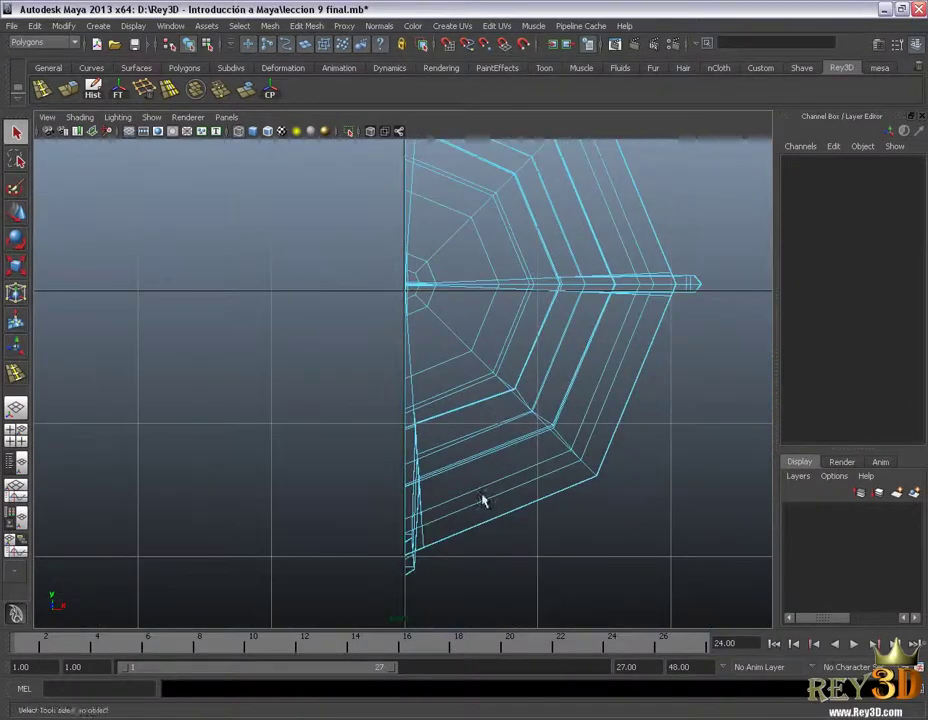
pyautogui.moveTo(485, 499)
pyautogui.keyDown('alt'); pyautogui.mouseDown(button='middle')
pyautogui.moveTo(480, 414)
pyautogui.moveTo(484, 439)
pyautogui.moveTo(528, 482)
pyautogui.mouseUp(button='middle'); pyautogui.keyUp('alt')
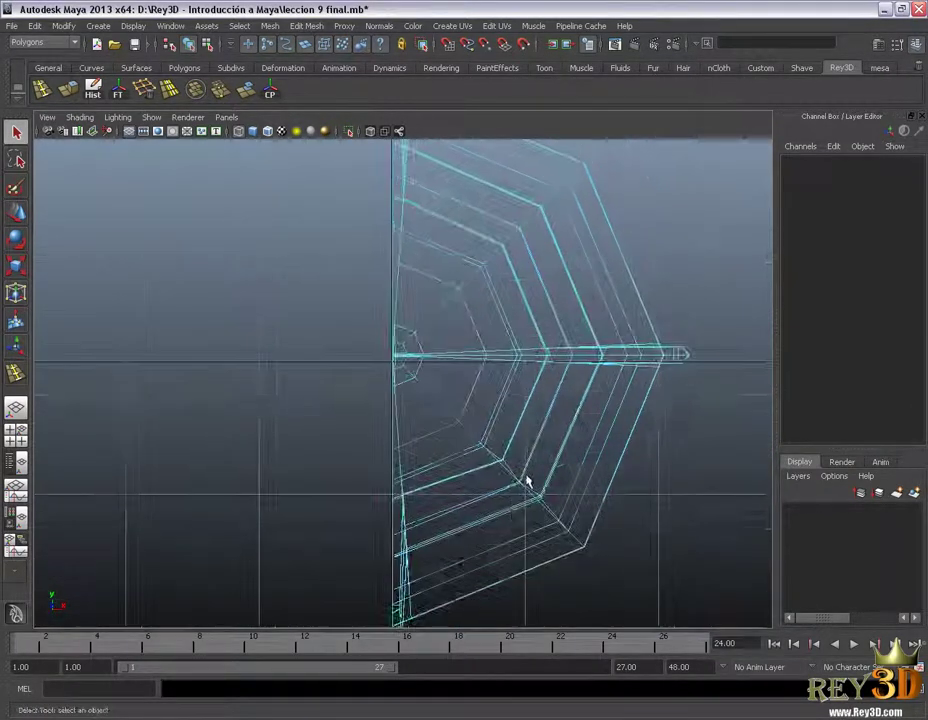
pyautogui.keyDown('alt'); pyautogui.moveTo(528, 482); pyautogui.dragTo(507, 393, button='right'); pyautogui.keyUp('alt')
pyautogui.press('space')
pyautogui.press('space')
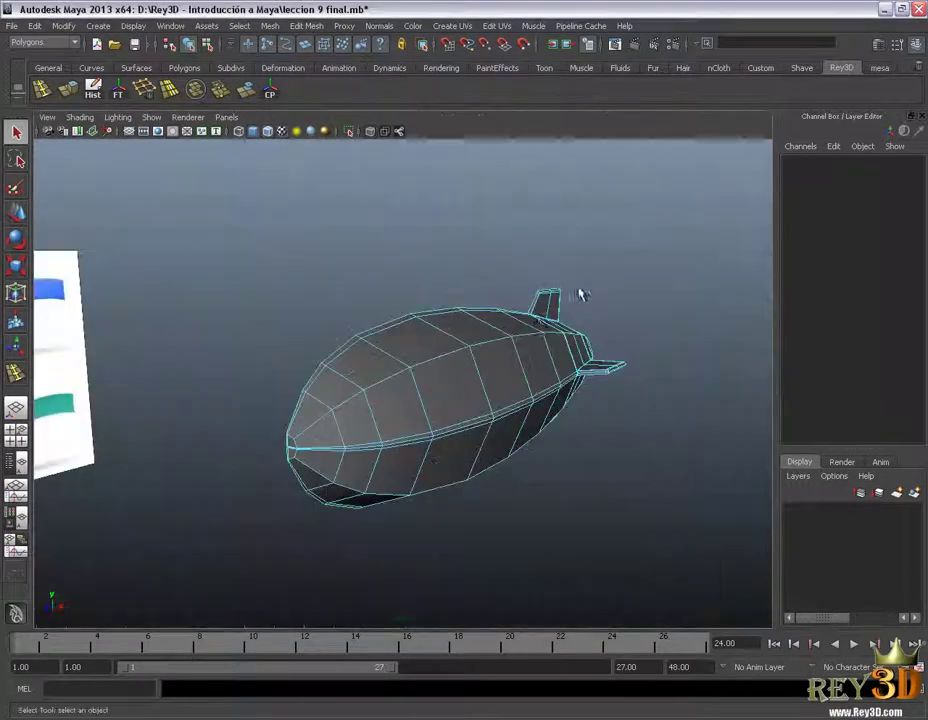
# Turn smooth mesh preview (3) back on for the half blimp and tumble around it
pyautogui.keyDown('alt'); pyautogui.moveTo(581, 295); pyautogui.dragTo(572, 331); pyautogui.keyUp('alt')
pyautogui.moveTo(528, 352); pyautogui.dragTo(590, 333, button='right')
pyautogui.click(528, 379)
pyautogui.moveTo(528, 379)
pyautogui.keyDown('alt'); pyautogui.mouseDown()
pyautogui.moveTo(582, 431)
pyautogui.moveTo(480, 400)
pyautogui.moveTo(488, 403)
pyautogui.mouseUp(); pyautogui.keyUp('alt')
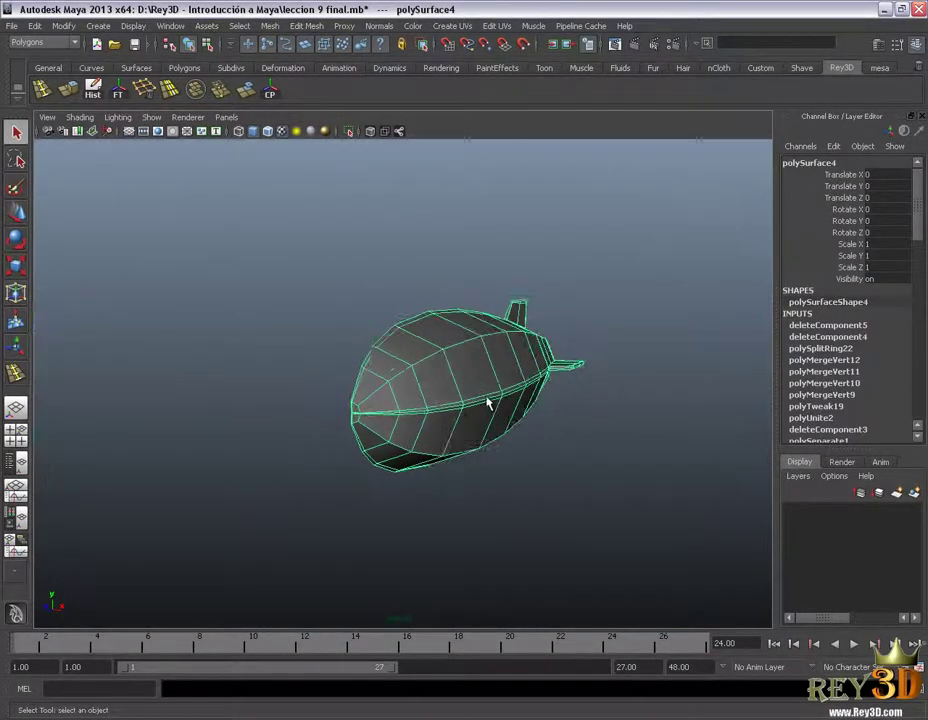
pyautogui.press('3')
pyautogui.click(456, 516)
pyautogui.moveTo(456, 516)
pyautogui.keyDown('alt'); pyautogui.mouseDown()
pyautogui.moveTo(498, 549)
pyautogui.moveTo(414, 528)
pyautogui.mouseUp(); pyautogui.keyUp('alt')
pyautogui.keyDown('alt'); pyautogui.moveTo(414, 528); pyautogui.dragTo(576, 441, button='right'); pyautogui.keyUp('alt')
pyautogui.moveTo(576, 441)
pyautogui.keyDown('alt'); pyautogui.mouseDown()
pyautogui.moveTo(471, 492)
pyautogui.moveTo(526, 572)
pyautogui.moveTo(501, 553)
pyautogui.moveTo(498, 536)
pyautogui.moveTo(549, 495)
pyautogui.moveTo(680, 489)
pyautogui.moveTo(615, 454)
pyautogui.moveTo(549, 437)
pyautogui.moveTo(601, 449)
pyautogui.moveTo(587, 444)
pyautogui.mouseUp(); pyautogui.keyUp('alt')
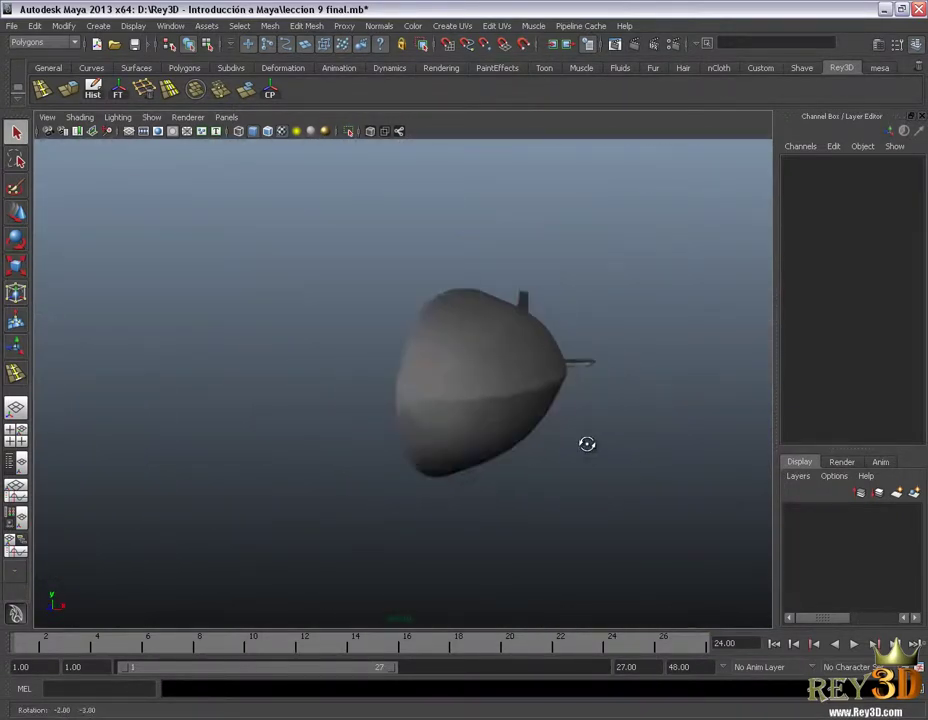
# In the front view, move two seam vertices along X onto the centre line
pyautogui.press('space')
pyautogui.press('space')
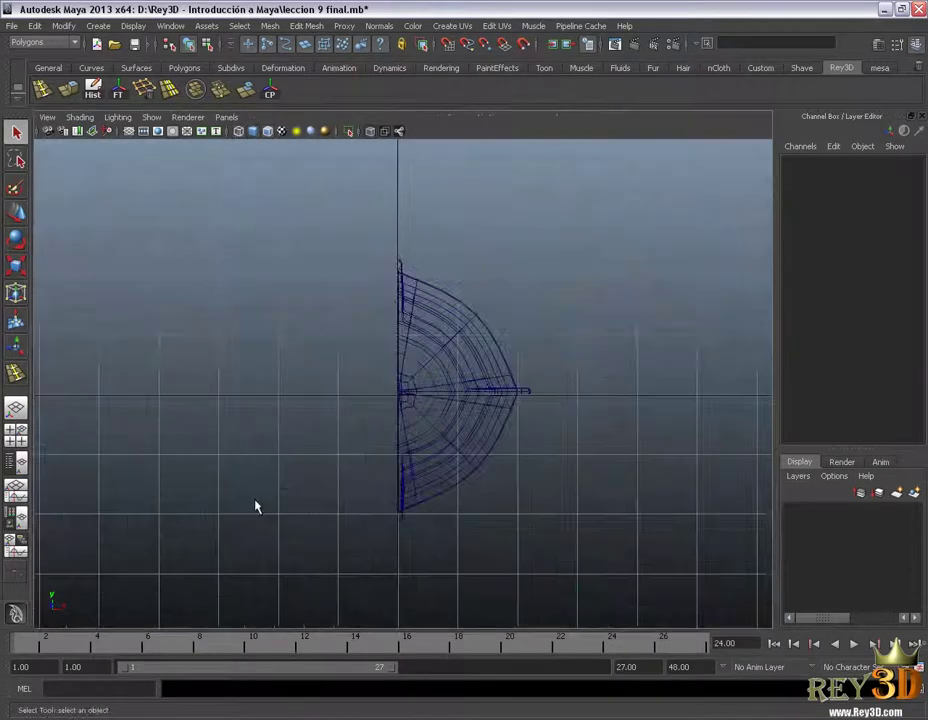
pyautogui.moveTo(255, 505)
pyautogui.keyDown('alt'); pyautogui.mouseDown(button='right')
pyautogui.moveTo(439, 555)
pyautogui.moveTo(494, 548)
pyautogui.mouseUp(button='right'); pyautogui.keyUp('alt')
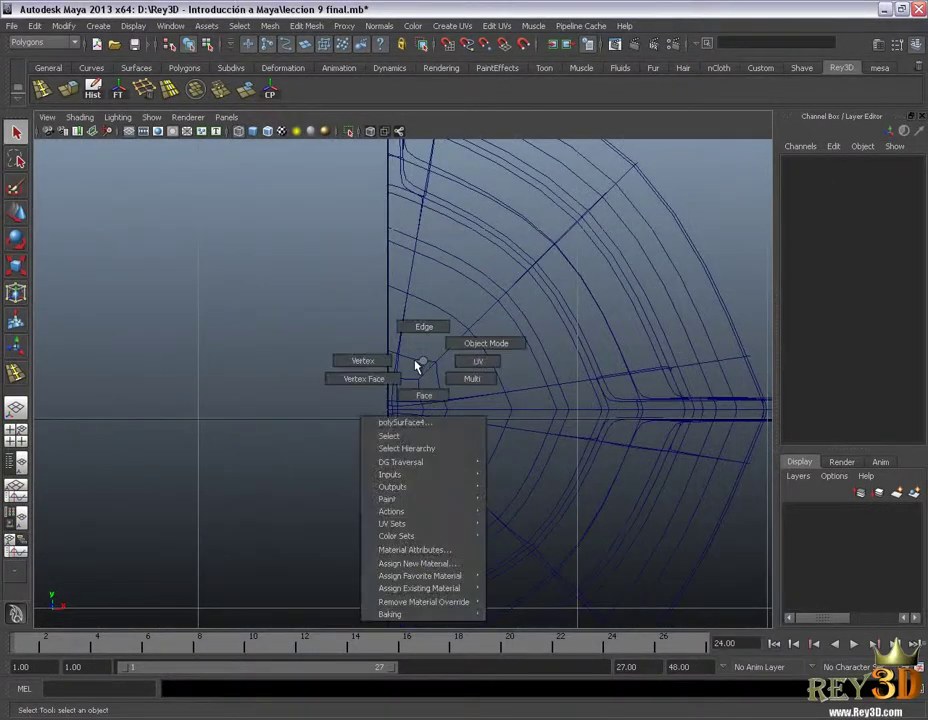
pyautogui.moveTo(425, 362)
pyautogui.mouseDown(button='right')
pyautogui.moveTo(375, 365)
pyautogui.moveTo(431, 432)
pyautogui.moveTo(516, 604)
pyautogui.mouseUp(button='right')
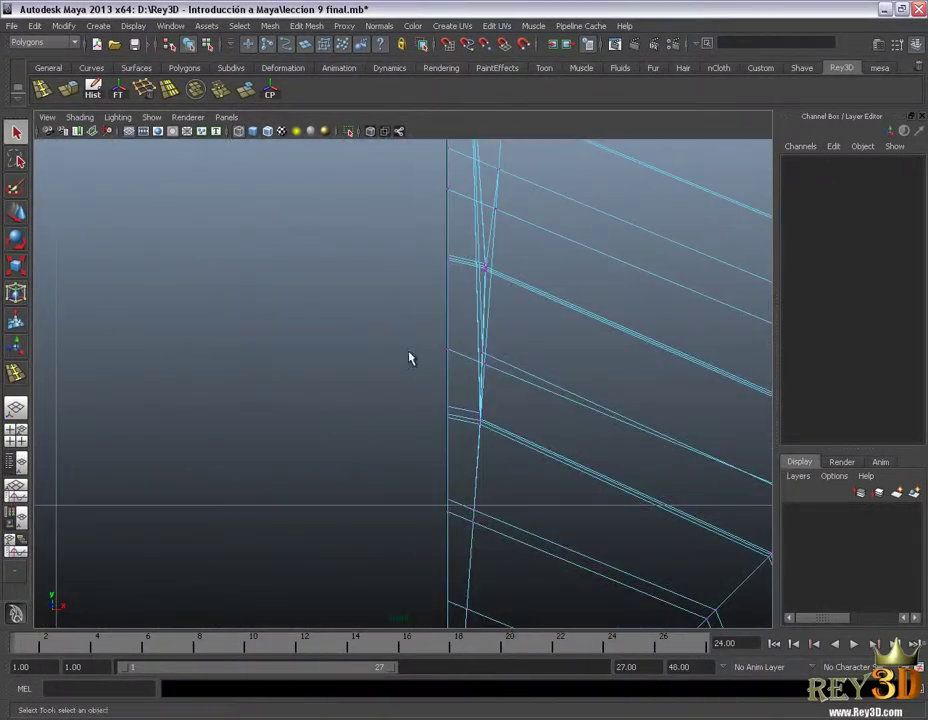
pyautogui.click(452, 365)
pyautogui.keyDown('alt'); pyautogui.moveTo(443, 453); pyautogui.dragTo(447, 464, button='right'); pyautogui.keyUp('alt')
pyautogui.press('w')
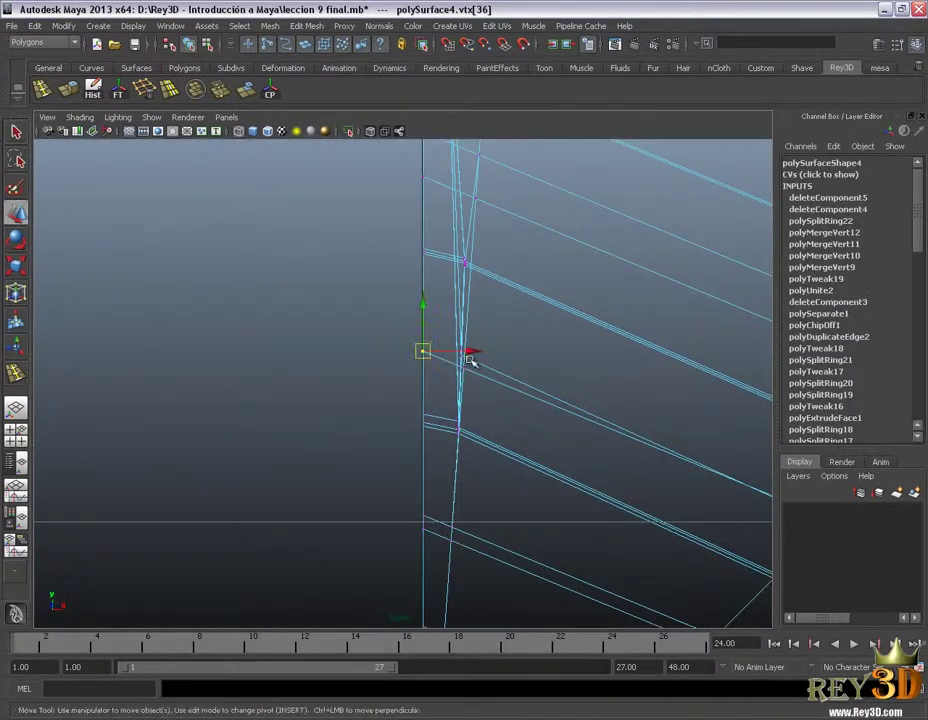
pyautogui.moveTo(471, 353); pyautogui.dragTo(473, 354)
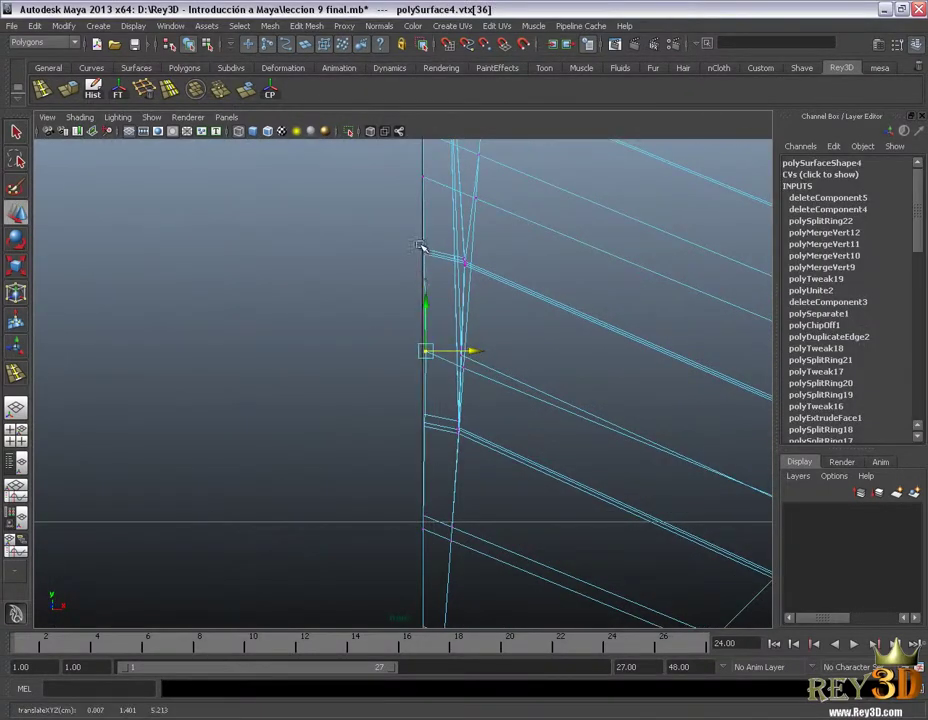
pyautogui.click(425, 178)
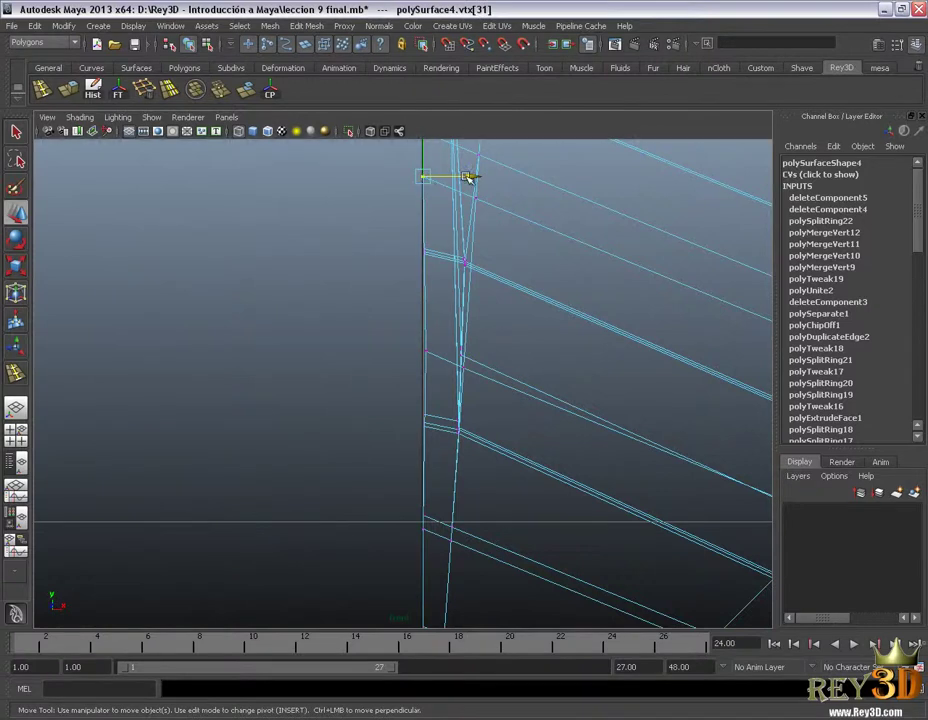
pyautogui.moveTo(469, 177); pyautogui.dragTo(464, 176)
pyautogui.scroll(-5, 296, 460)
pyautogui.click(280, 385)
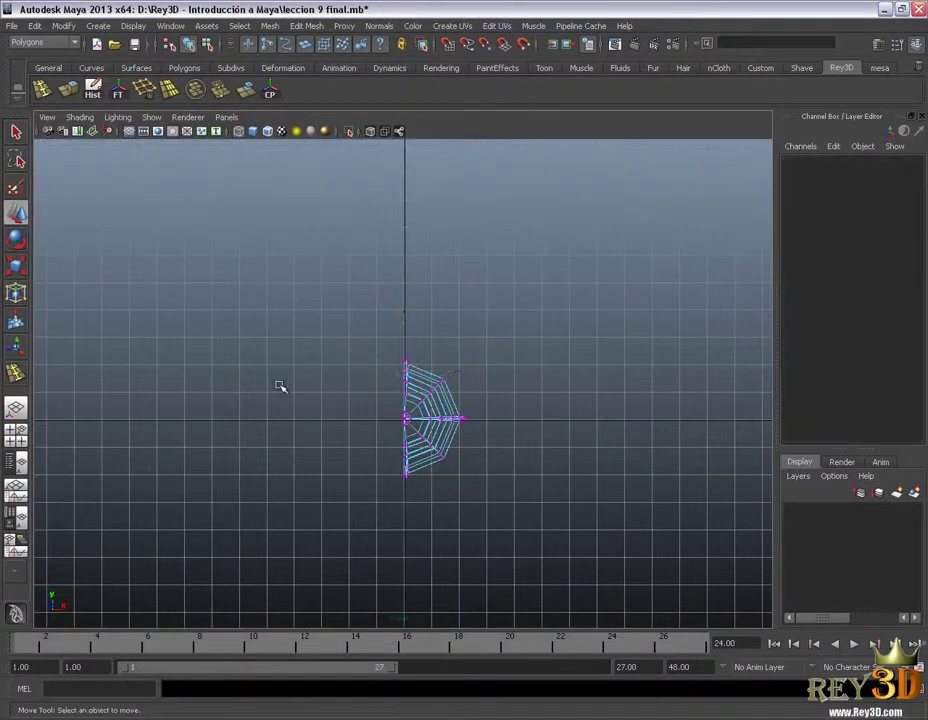
# Select another stray seam vertex and slide it along X onto the centre line
pyautogui.scroll(3, 497, 476)
pyautogui.scroll(1, 460, 446)
pyautogui.scroll(3, 461, 445)
pyautogui.scroll(-2, 493, 416)
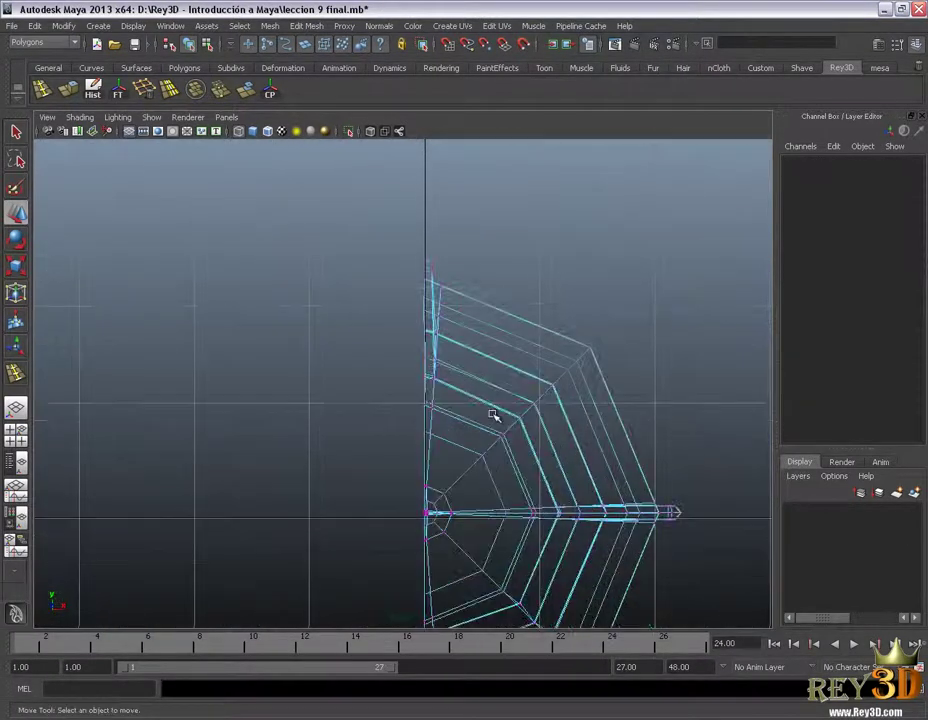
pyautogui.scroll(3, 483, 451)
pyautogui.scroll(2, 549, 470)
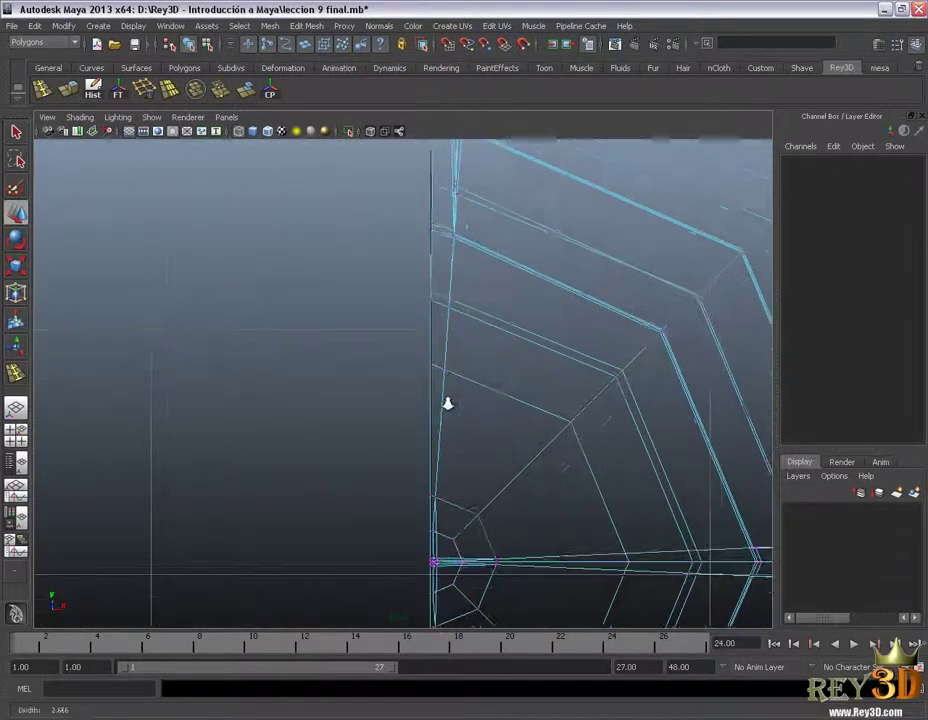
pyautogui.scroll(2, 500, 480)
pyautogui.keyDown('alt'); pyautogui.moveTo(553, 559); pyautogui.dragTo(541, 376, button='middle'); pyautogui.keyUp('alt')
pyautogui.scroll(-2, 503, 549)
pyautogui.scroll(-1, 534, 209)
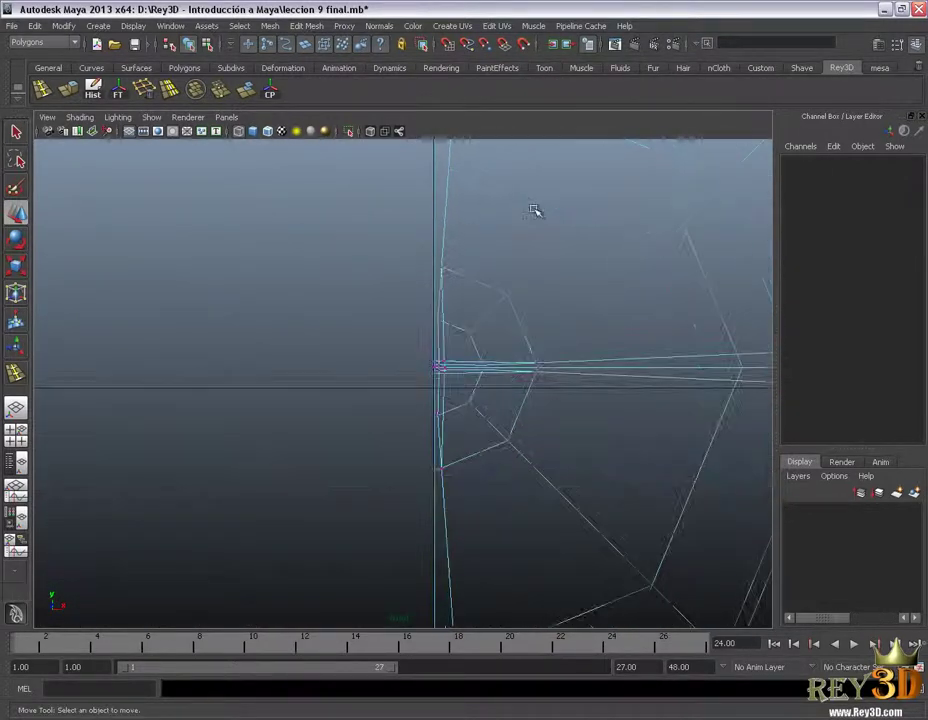
pyautogui.scroll(4, 538, 431)
pyautogui.scroll(2, 528, 503)
pyautogui.scroll(-2, 525, 530)
pyautogui.scroll(1, 495, 530)
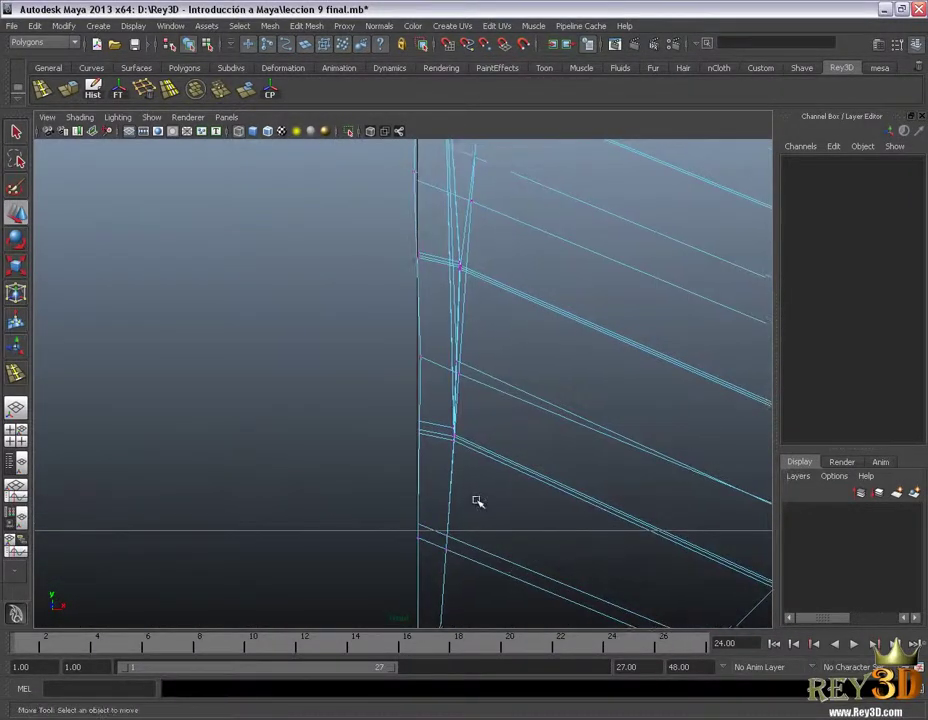
pyautogui.scroll(1, 474, 456)
pyautogui.scroll(1, 462, 434)
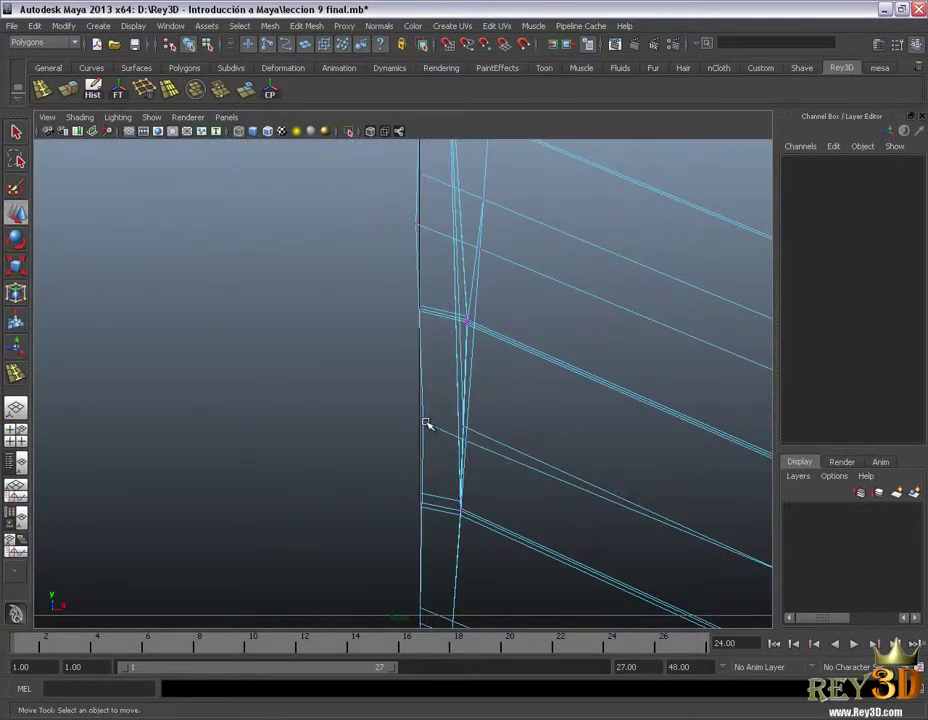
pyautogui.click(424, 422)
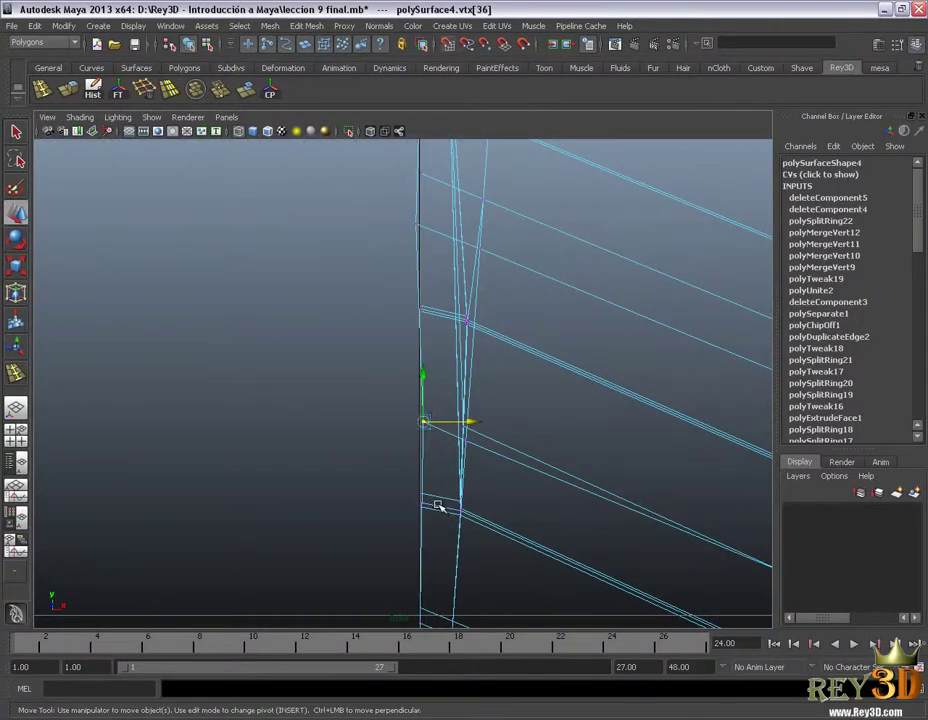
pyautogui.moveTo(472, 424); pyautogui.dragTo(473, 424)
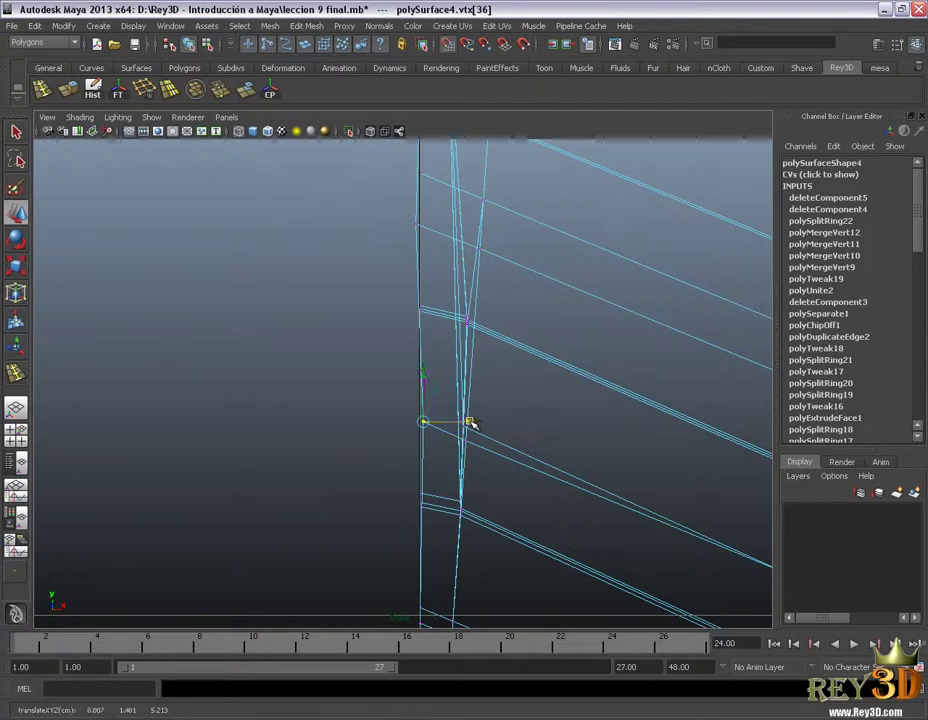
pyautogui.scroll(1, 472, 362)
pyautogui.scroll(3, 431, 389)
pyautogui.scroll(1, 443, 403)
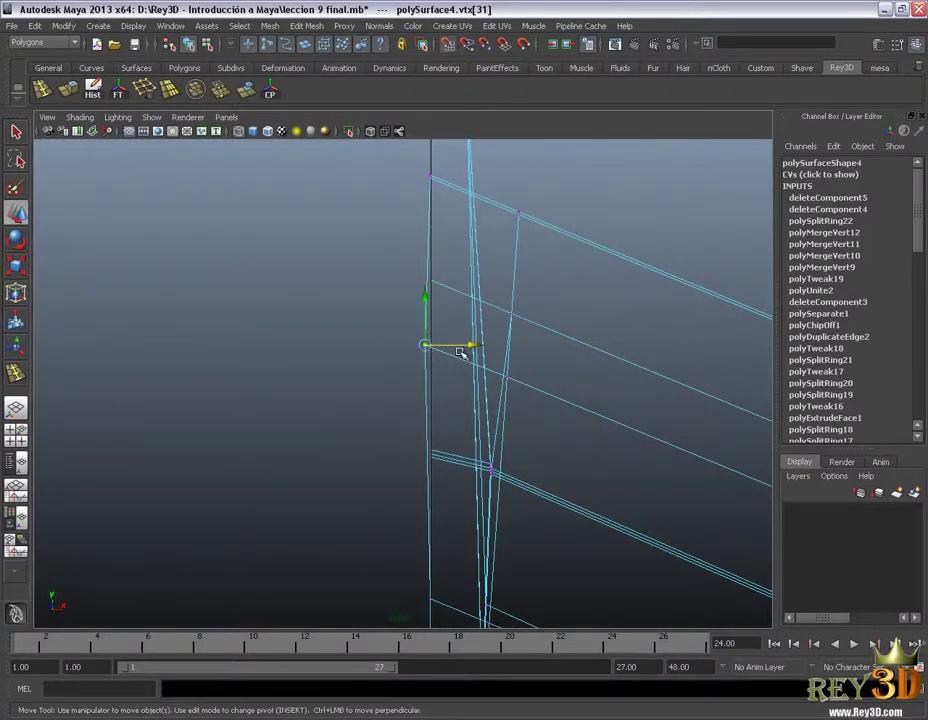
pyautogui.moveTo(469, 346); pyautogui.dragTo(476, 348)
# Zoom back out and switch to the full perspective view
pyautogui.scroll(-2, 536, 466)
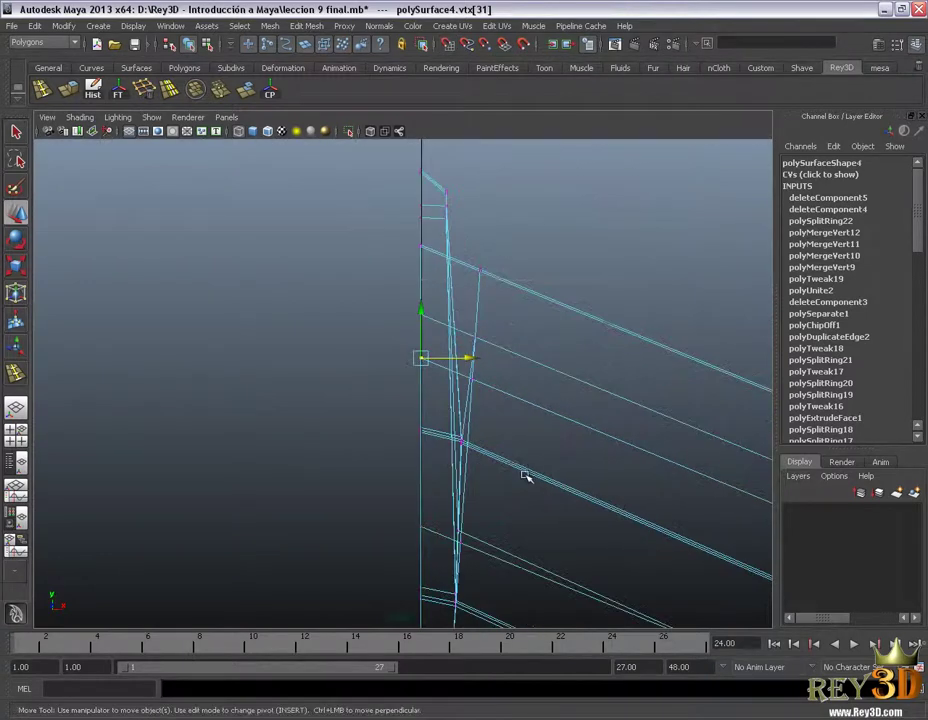
pyautogui.scroll(-2, 524, 548)
pyautogui.scroll(-2, 528, 480)
pyautogui.scroll(-4, 500, 430)
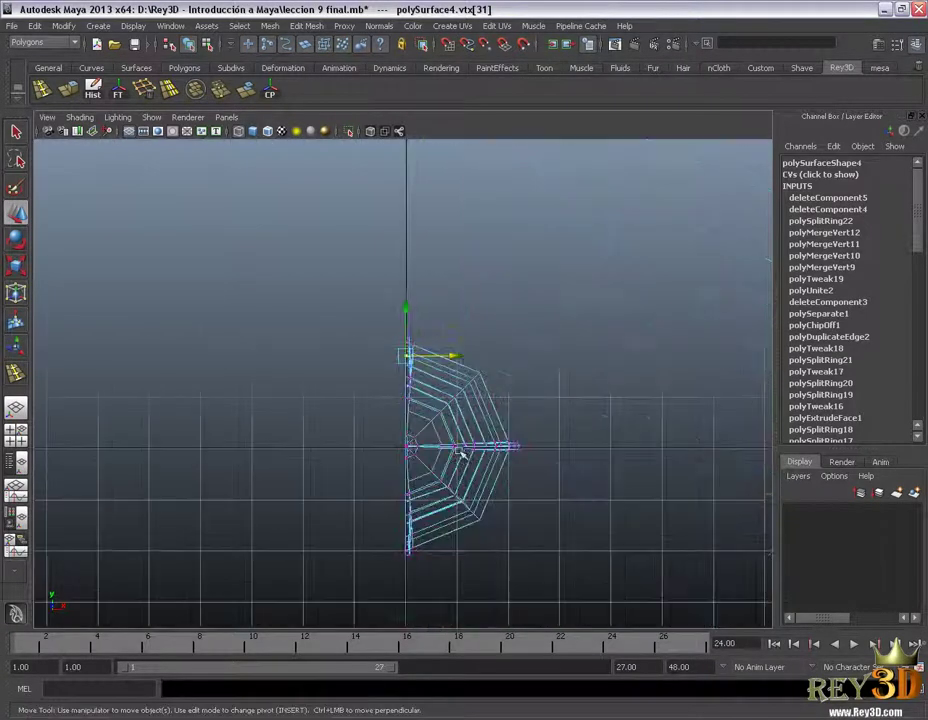
pyautogui.press('space')
pyautogui.press('space')
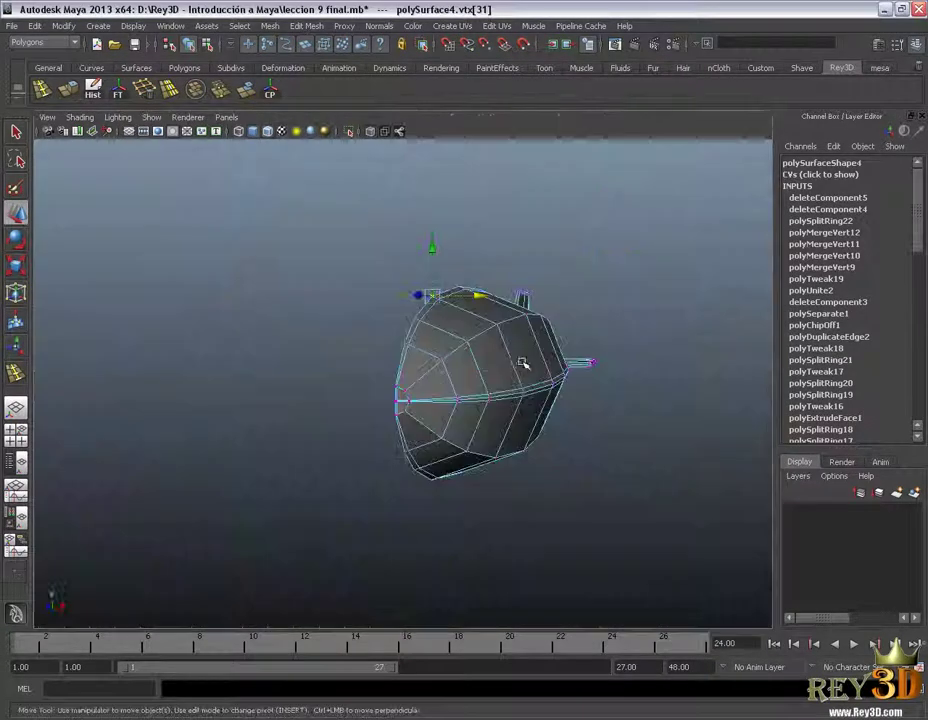
# Switch to Object Mode, select the whole blimp half (polySurface4), and open the Mesh menu
pyautogui.moveTo(524, 364)
pyautogui.keyDown('alt'); pyautogui.mouseDown()
pyautogui.moveTo(460, 362)
pyautogui.moveTo(485, 364)
pyautogui.mouseUp(); pyautogui.keyUp('alt')
pyautogui.moveTo(478, 370); pyautogui.dragTo(465, 347, button='right')
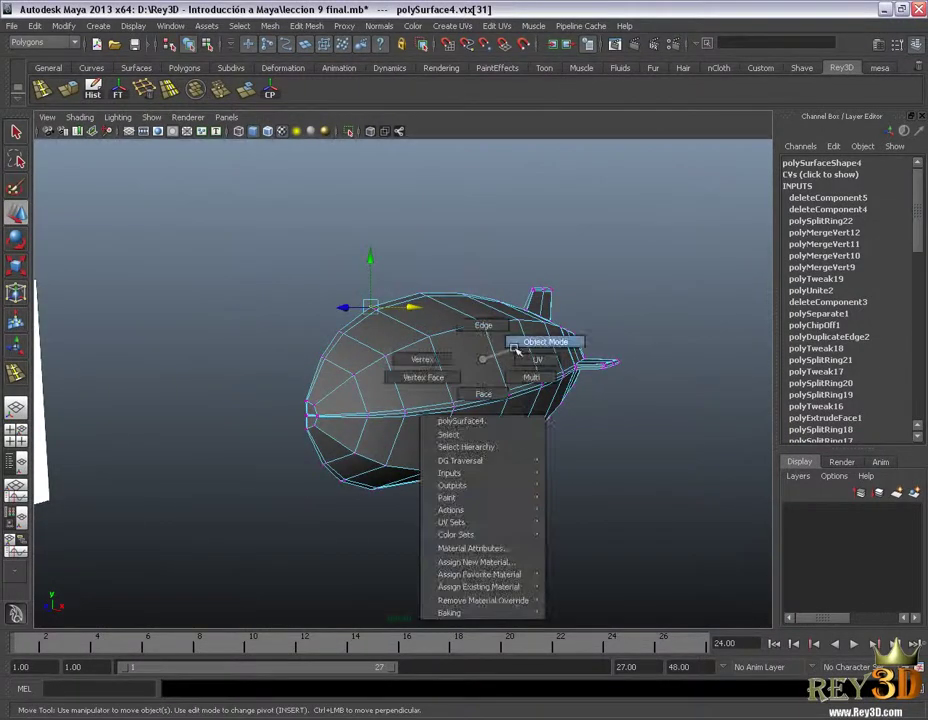
pyautogui.click(463, 347)
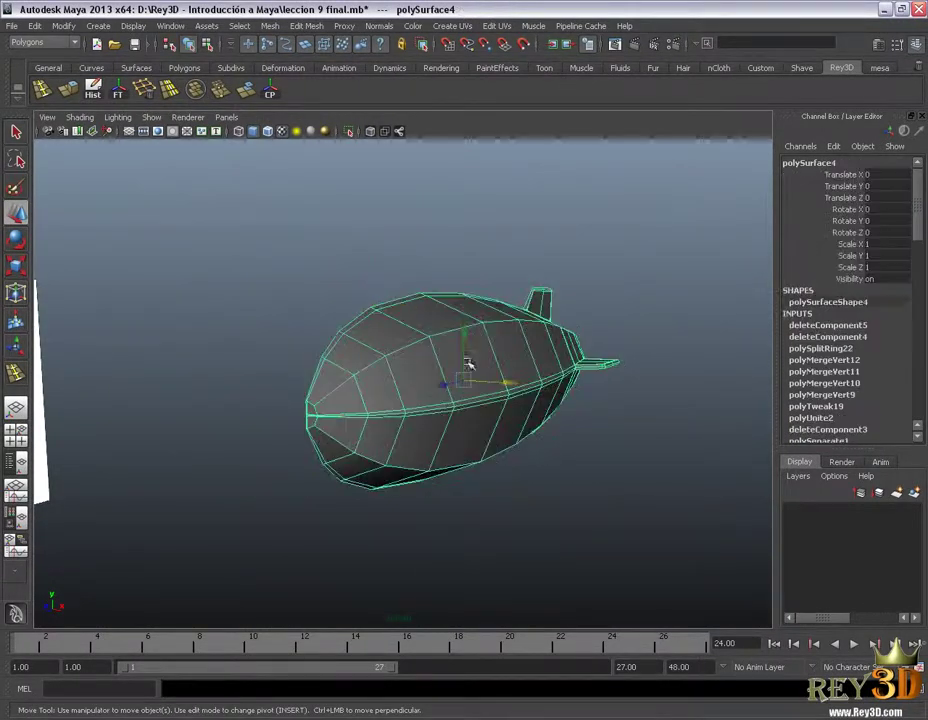
pyautogui.click(270, 26)
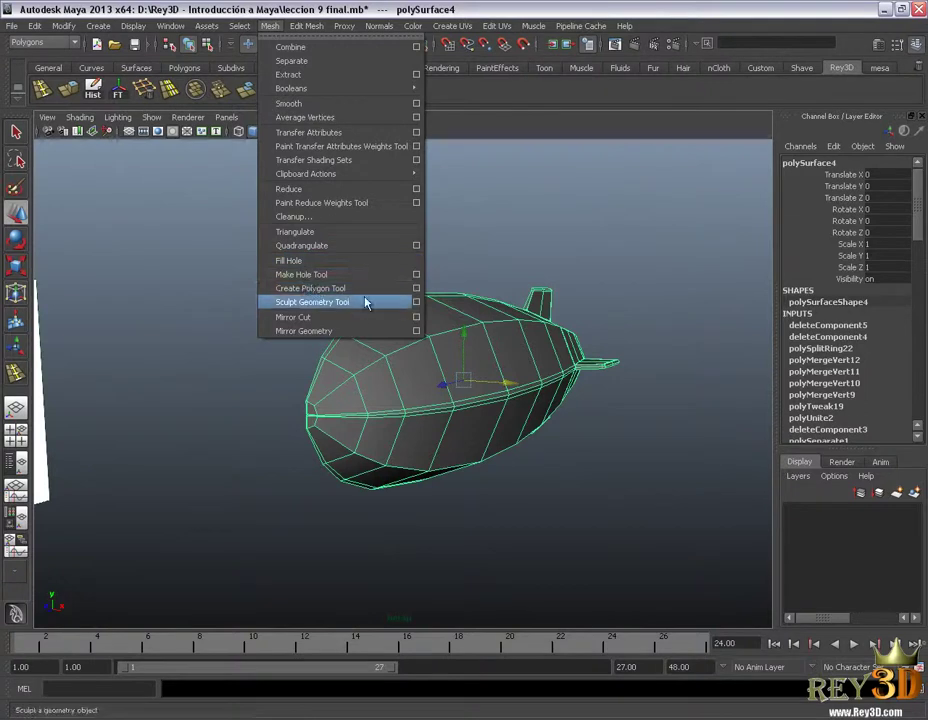
# Mirror the half with reset Mirror Geometry options, direction -X, merged with the original
pyautogui.click(416, 331)
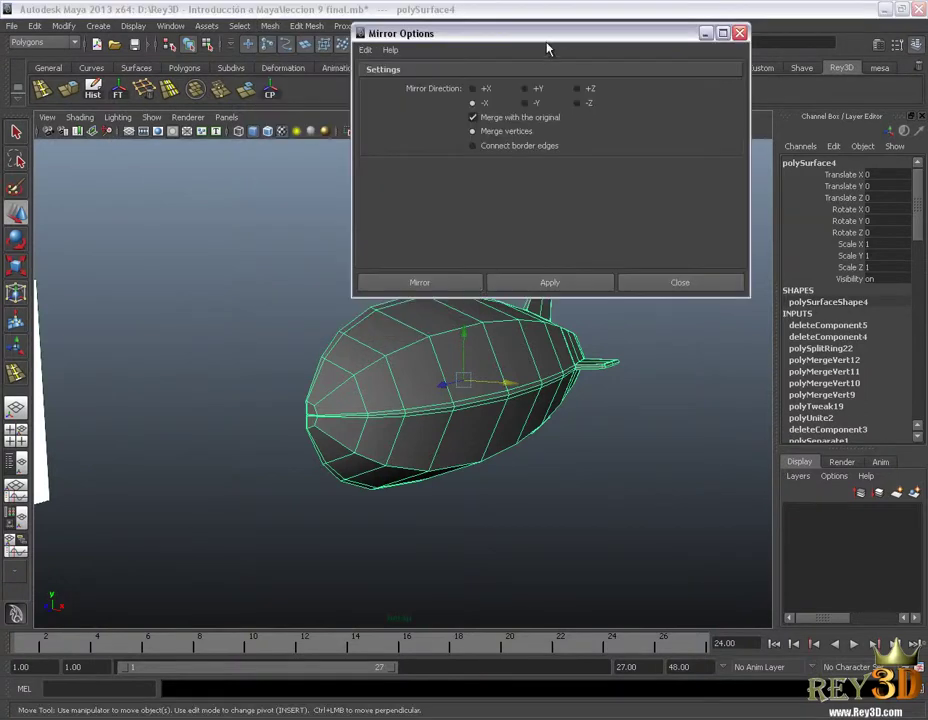
pyautogui.moveTo(535, 40); pyautogui.dragTo(506, 75)
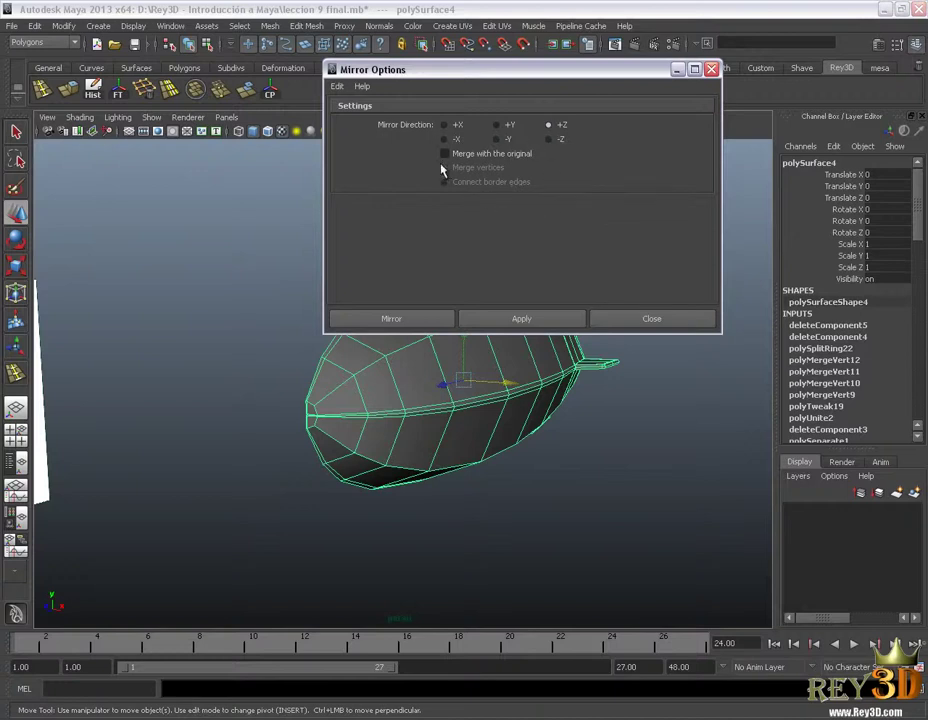
pyautogui.click(338, 87)
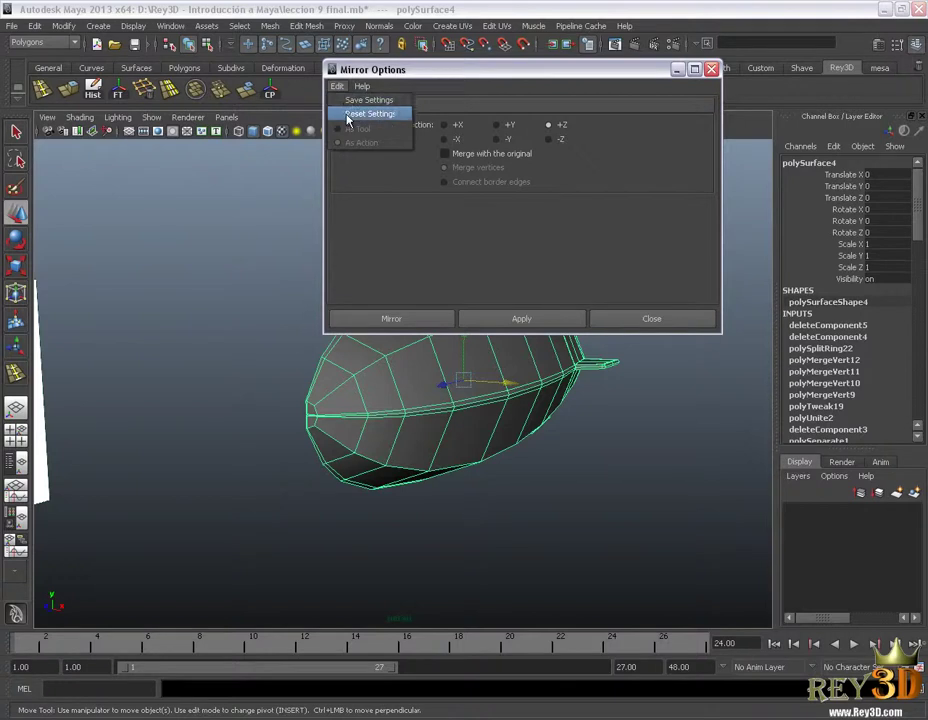
pyautogui.click(350, 115)
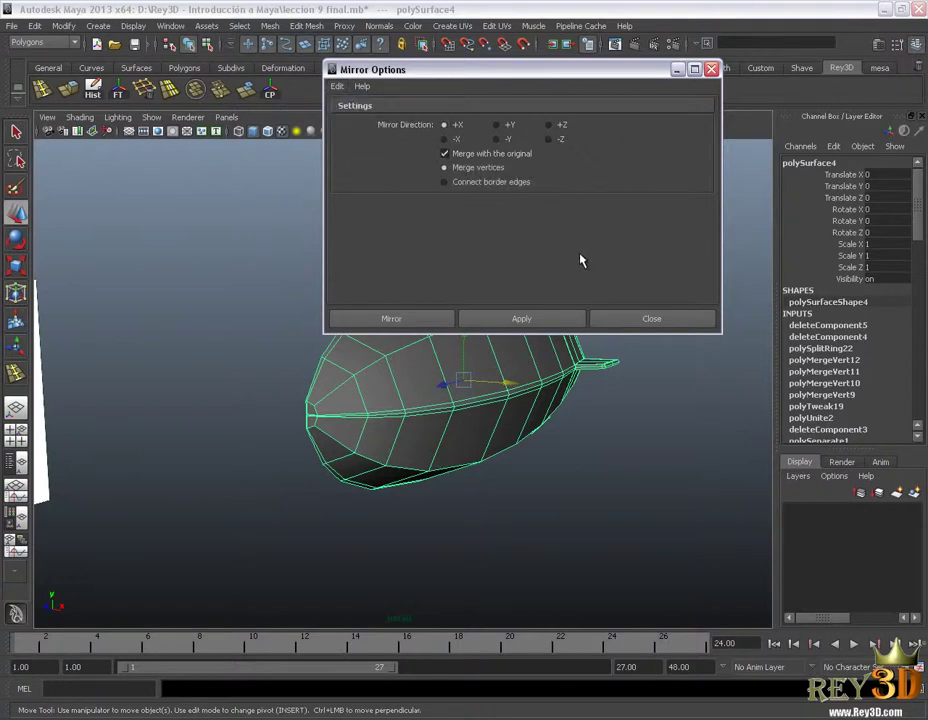
pyautogui.keyDown('alt'); pyautogui.moveTo(503, 516); pyautogui.dragTo(533, 517); pyautogui.keyUp('alt')
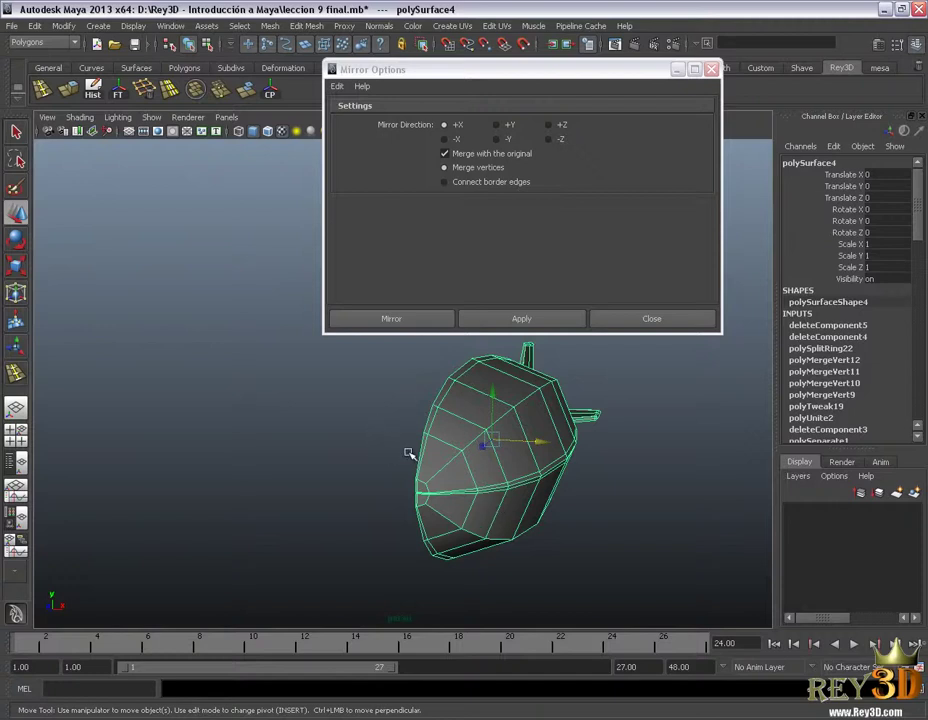
pyautogui.click(445, 139)
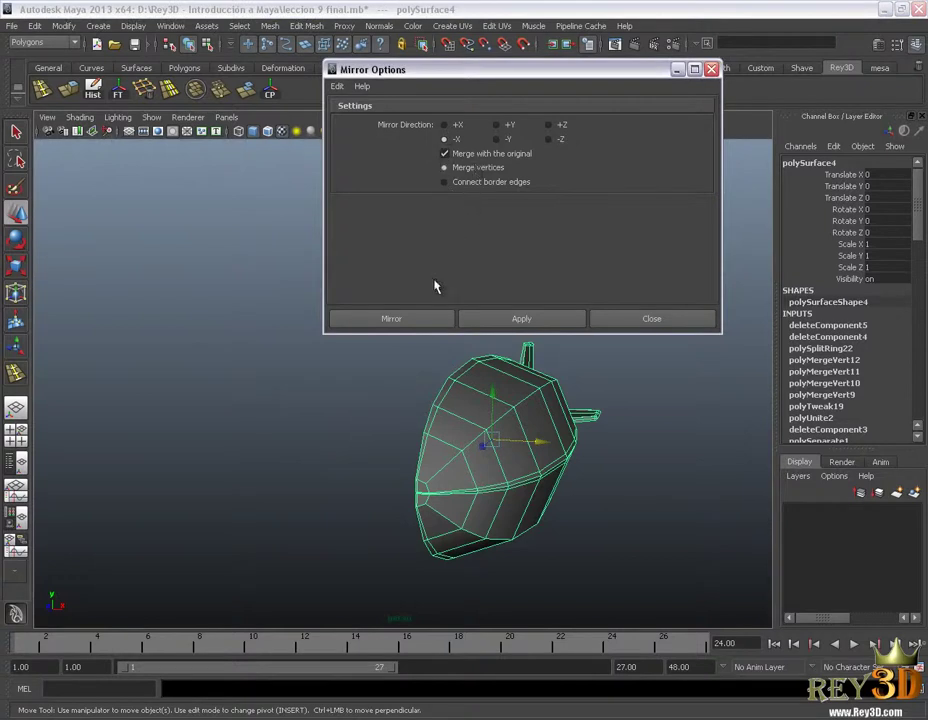
pyautogui.click(419, 319)
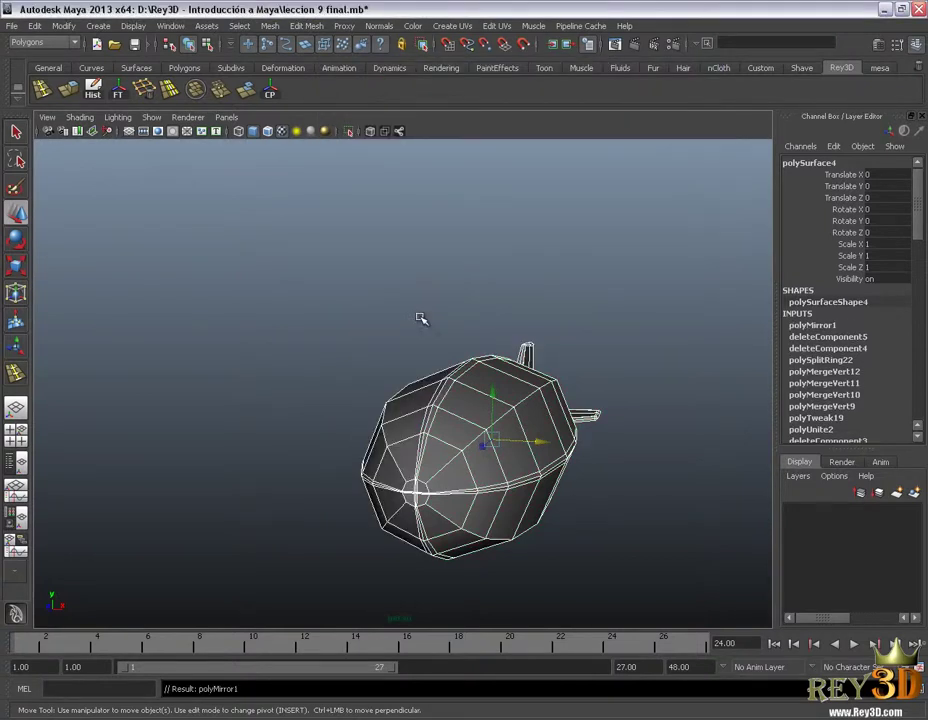
pyautogui.moveTo(421, 320)
pyautogui.keyDown('alt'); pyautogui.mouseDown(button='right')
pyautogui.moveTo(480, 427)
pyautogui.moveTo(480, 362)
pyautogui.moveTo(559, 445)
pyautogui.moveTo(456, 400)
pyautogui.moveTo(555, 453)
pyautogui.mouseUp(button='right'); pyautogui.keyUp('alt')
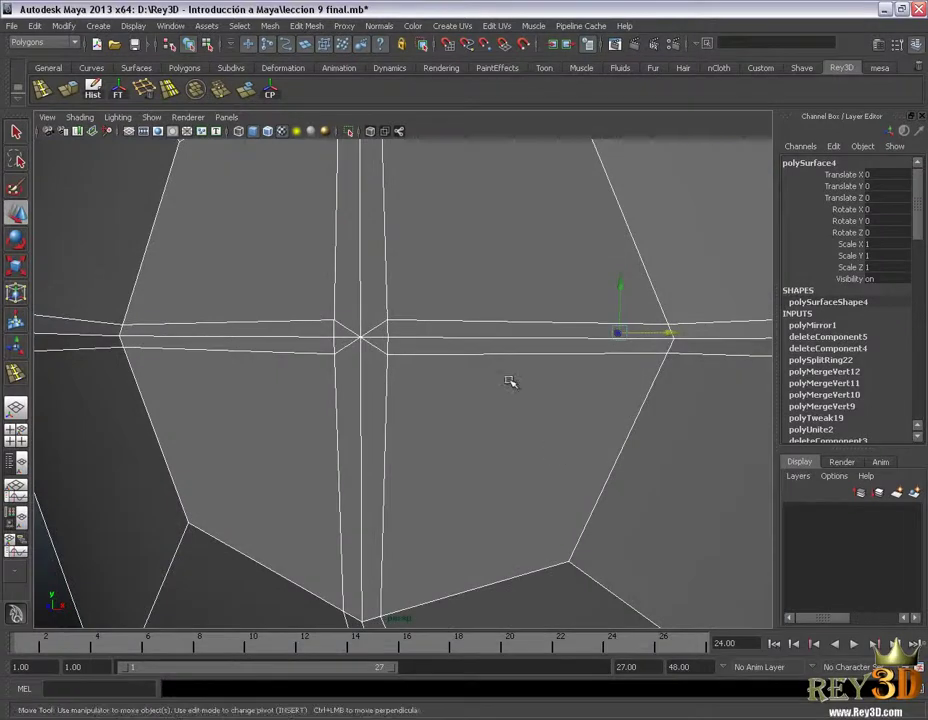
pyautogui.moveTo(511, 381)
pyautogui.keyDown('alt'); pyautogui.mouseDown(button='right')
pyautogui.moveTo(489, 413)
pyautogui.moveTo(463, 303)
pyautogui.mouseUp(button='right'); pyautogui.keyUp('alt')
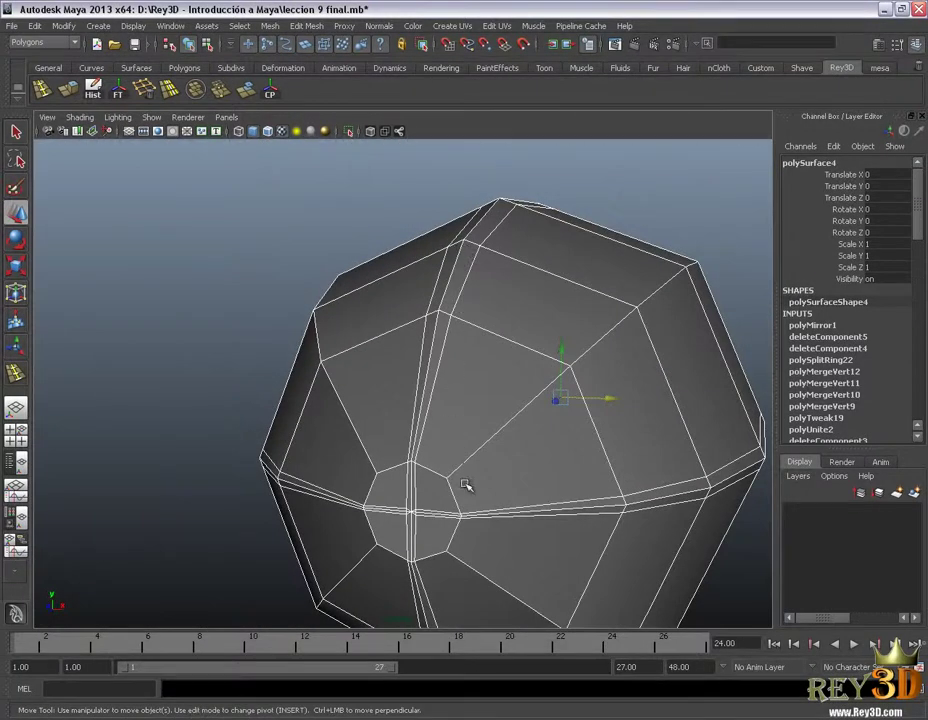
pyautogui.keyDown('alt'); pyautogui.moveTo(466, 487); pyautogui.dragTo(462, 441); pyautogui.keyUp('alt')
pyautogui.moveTo(462, 441)
pyautogui.keyDown('alt'); pyautogui.mouseDown(button='right')
pyautogui.moveTo(476, 427)
pyautogui.moveTo(500, 446)
pyautogui.moveTo(456, 373)
pyautogui.mouseUp(button='right'); pyautogui.keyUp('alt')
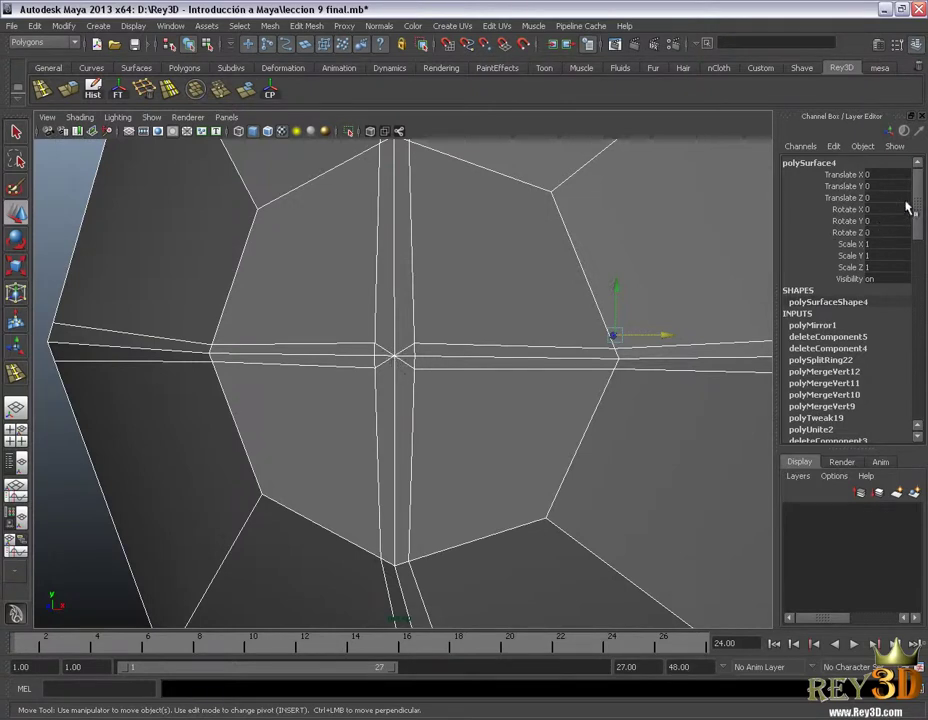
pyautogui.moveTo(921, 204)
pyautogui.mouseDown()
pyautogui.moveTo(921, 400)
pyautogui.moveTo(921, 330)
pyautogui.moveTo(886, 438)
pyautogui.mouseUp()
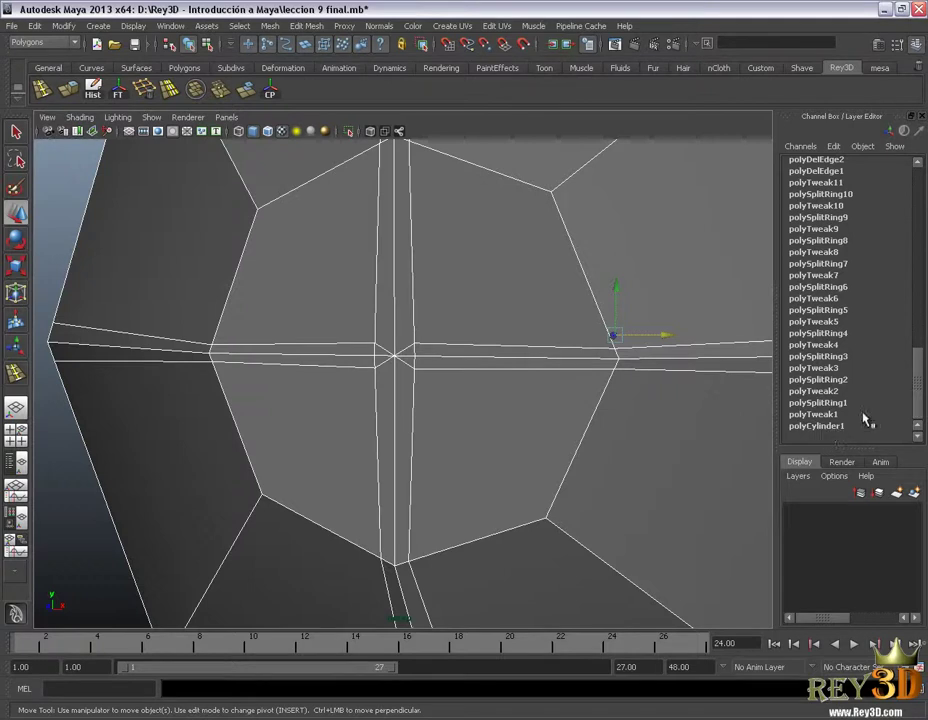
pyautogui.moveTo(921, 390); pyautogui.dragTo(923, 200)
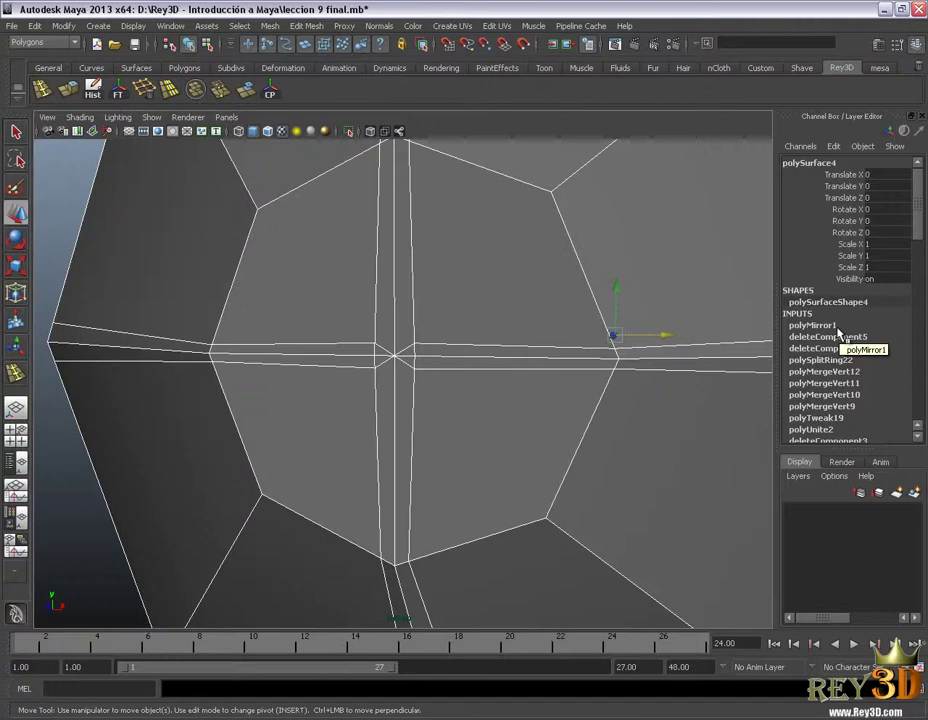
# Expand polyMirror1 in the Channel Box, set Merge Threshold to 0.001, and frame the blimp
pyautogui.click(838, 331)
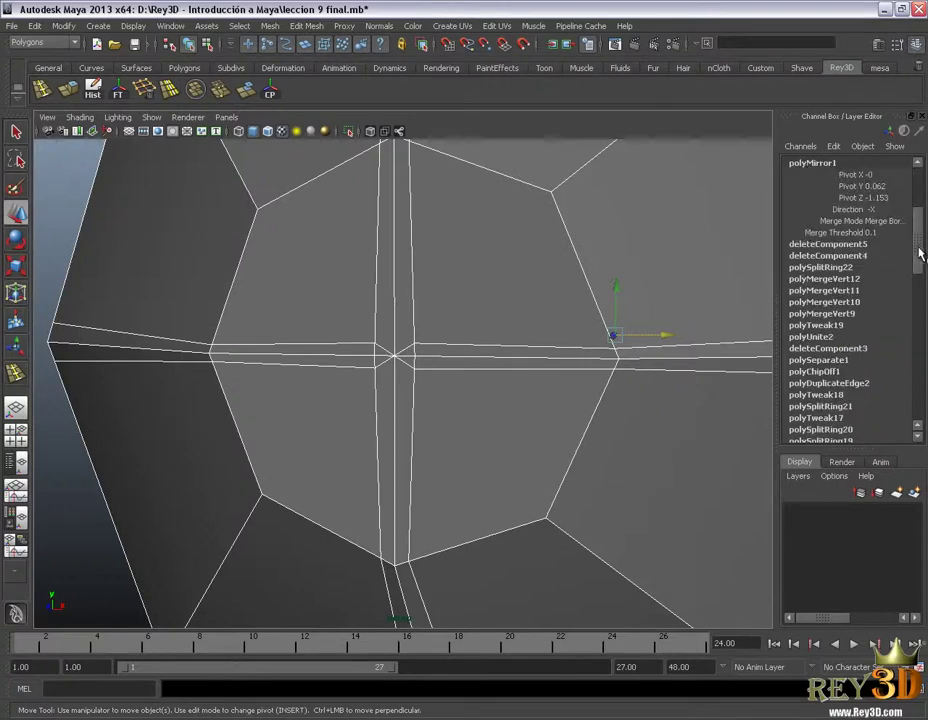
pyautogui.moveTo(921, 253); pyautogui.dragTo(921, 213)
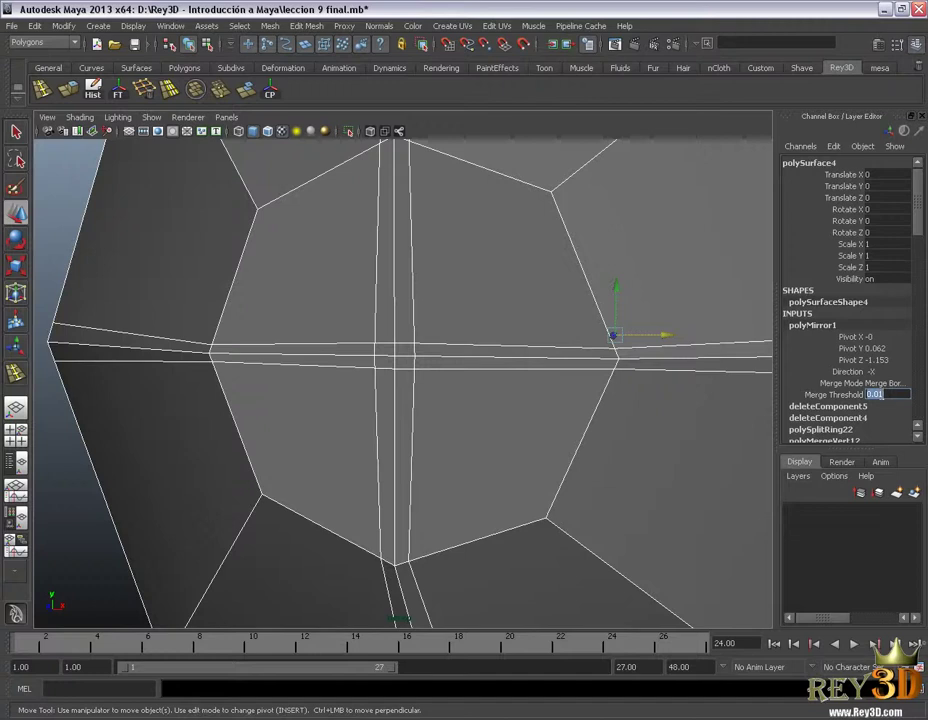
pyautogui.moveTo(718, 410)
pyautogui.keyDown('alt'); pyautogui.mouseDown()
pyautogui.moveTo(605, 400)
pyautogui.moveTo(596, 389)
pyautogui.moveTo(385, 433)
pyautogui.moveTo(335, 425)
pyautogui.moveTo(321, 404)
pyautogui.mouseUp(); pyautogui.keyUp('alt')
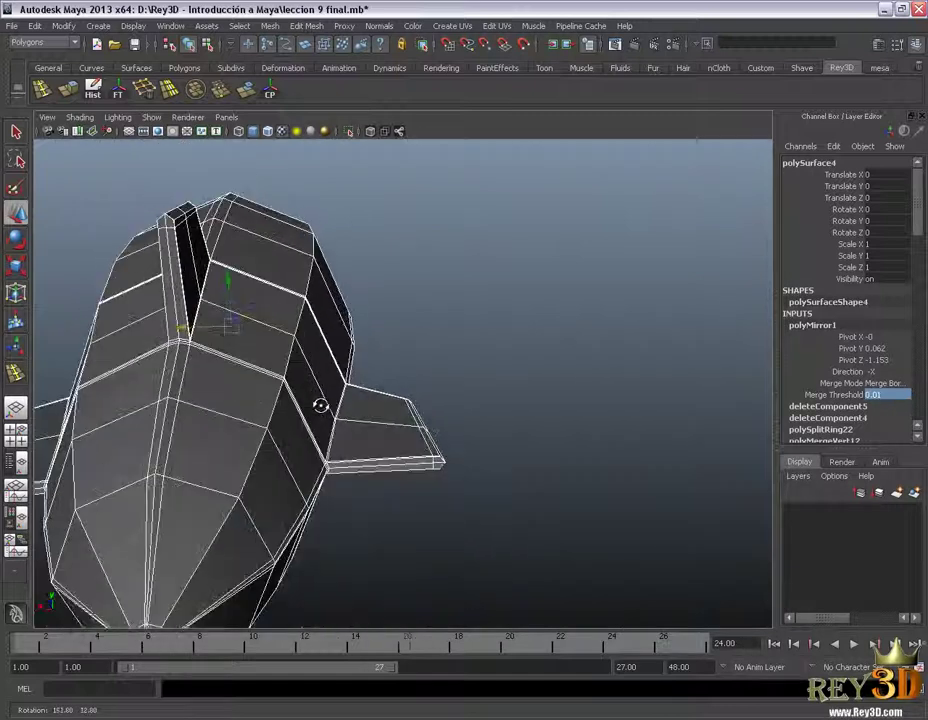
pyautogui.keyDown('alt'); pyautogui.moveTo(325, 398); pyautogui.dragTo(383, 299, button='right'); pyautogui.keyUp('alt')
pyautogui.scroll(2, 383, 299)
pyautogui.scroll(3, 408, 311)
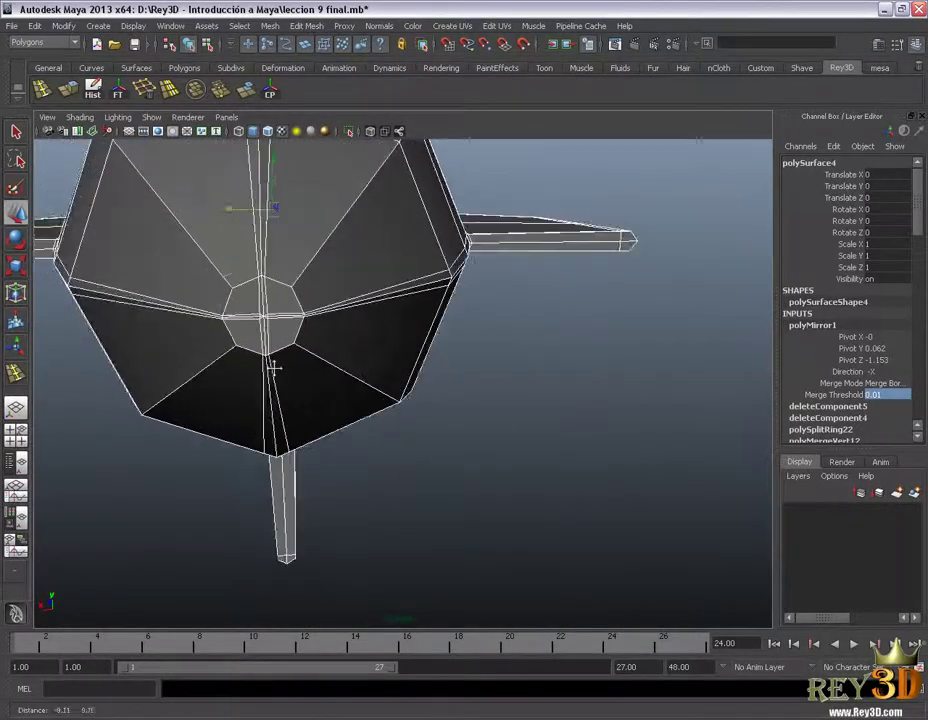
pyautogui.scroll(3, 269, 368)
pyautogui.scroll(3, 311, 397)
pyautogui.scroll(2, 316, 395)
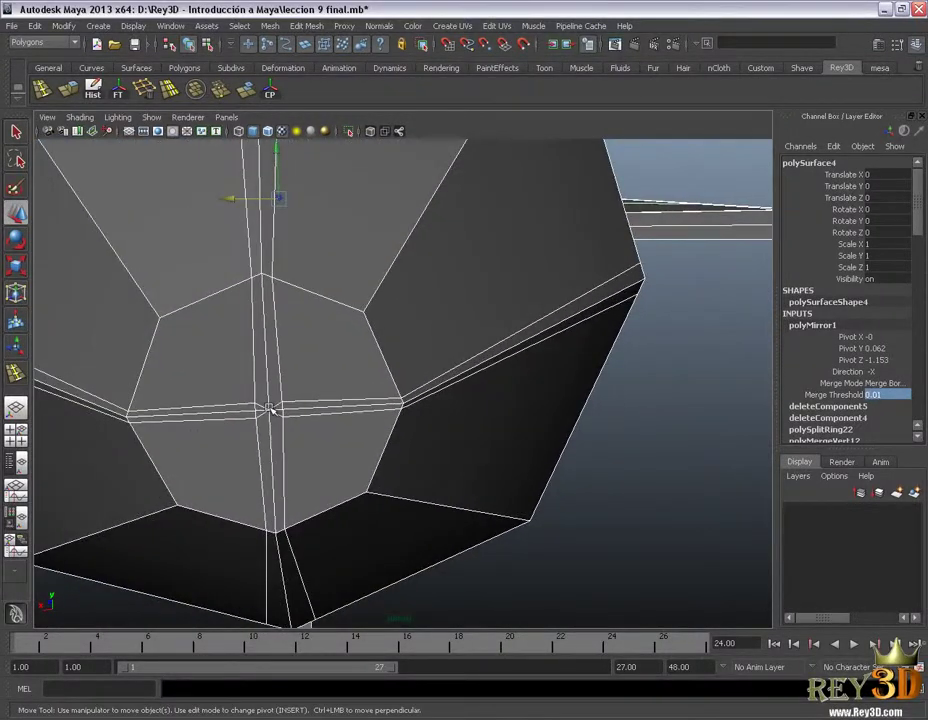
pyautogui.click(888, 396)
pyautogui.write('0.001')
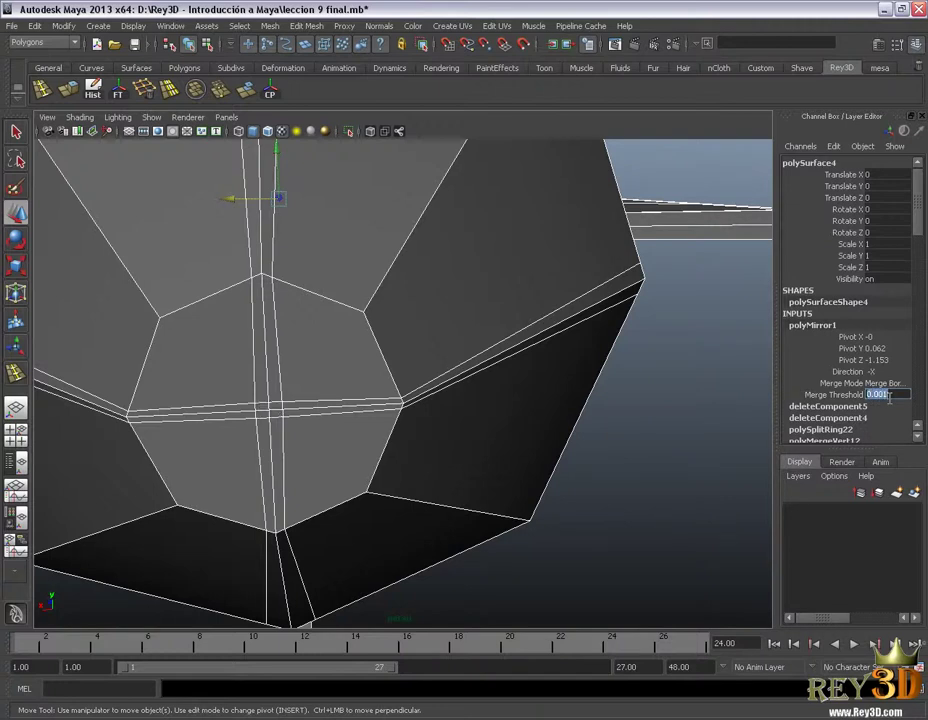
pyautogui.press('f')
pyautogui.press('3')
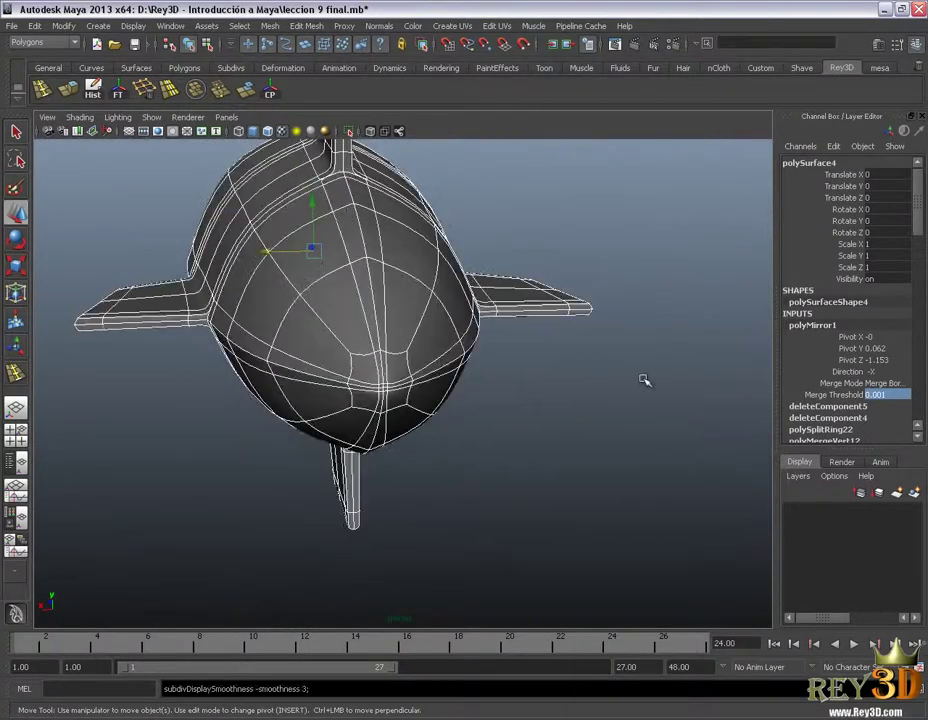
pyautogui.click(673, 306)
pyautogui.moveTo(424, 385)
pyautogui.keyDown('alt'); pyautogui.mouseDown()
pyautogui.moveTo(427, 373)
pyautogui.moveTo(402, 443)
pyautogui.moveTo(410, 447)
pyautogui.moveTo(399, 347)
pyautogui.moveTo(412, 391)
pyautogui.moveTo(369, 427)
pyautogui.moveTo(373, 451)
pyautogui.mouseUp(); pyautogui.keyUp('alt')
pyautogui.moveTo(373, 451)
pyautogui.keyDown('alt'); pyautogui.mouseDown(button='middle')
pyautogui.moveTo(387, 522)
pyautogui.moveTo(384, 427)
pyautogui.mouseUp(button='middle'); pyautogui.keyUp('alt')
pyautogui.moveTo(384, 427)
pyautogui.keyDown('alt'); pyautogui.mouseDown()
pyautogui.moveTo(400, 435)
pyautogui.moveTo(418, 530)
pyautogui.moveTo(489, 516)
pyautogui.moveTo(518, 485)
pyautogui.moveTo(549, 414)
pyautogui.moveTo(536, 435)
pyautogui.moveTo(418, 368)
pyautogui.mouseUp(); pyautogui.keyUp('alt')
pyautogui.moveTo(418, 368)
pyautogui.keyDown('alt'); pyautogui.mouseDown(button='right')
pyautogui.moveTo(327, 451)
pyautogui.moveTo(431, 462)
pyautogui.moveTo(451, 493)
pyautogui.moveTo(489, 497)
pyautogui.mouseUp(button='right'); pyautogui.keyUp('alt')
pyautogui.moveTo(489, 497)
pyautogui.keyDown('alt'); pyautogui.mouseDown()
pyautogui.moveTo(416, 512)
pyautogui.moveTo(352, 543)
pyautogui.moveTo(432, 563)
pyautogui.mouseUp(); pyautogui.keyUp('alt')
pyautogui.keyDown('alt'); pyautogui.moveTo(432, 563); pyautogui.dragTo(275, 505, button='right'); pyautogui.keyUp('alt')
pyautogui.moveTo(275, 505)
pyautogui.keyDown('alt'); pyautogui.mouseDown()
pyautogui.moveTo(269, 534)
pyautogui.moveTo(414, 548)
pyautogui.moveTo(306, 472)
pyautogui.moveTo(371, 433)
pyautogui.moveTo(414, 425)
pyautogui.mouseUp(); pyautogui.keyUp('alt')
pyautogui.keyDown('alt'); pyautogui.moveTo(414, 425); pyautogui.dragTo(441, 344, button='right'); pyautogui.keyUp('alt')
pyautogui.moveTo(441, 344)
pyautogui.keyDown('alt'); pyautogui.mouseDown()
pyautogui.moveTo(425, 346)
pyautogui.moveTo(431, 371)
pyautogui.moveTo(462, 410)
pyautogui.moveTo(576, 418)
pyautogui.moveTo(423, 396)
pyautogui.moveTo(373, 435)
pyautogui.moveTo(440, 457)
pyautogui.moveTo(427, 394)
pyautogui.moveTo(404, 400)
pyautogui.moveTo(444, 429)
pyautogui.moveTo(352, 389)
pyautogui.moveTo(325, 400)
pyautogui.moveTo(304, 385)
pyautogui.mouseUp(); pyautogui.keyUp('alt')
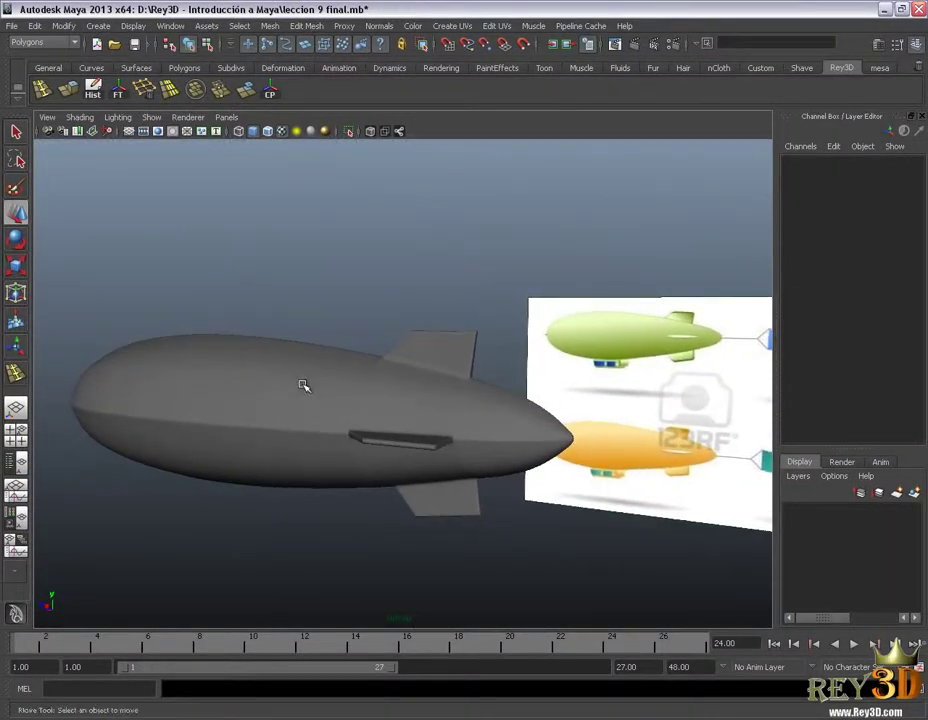